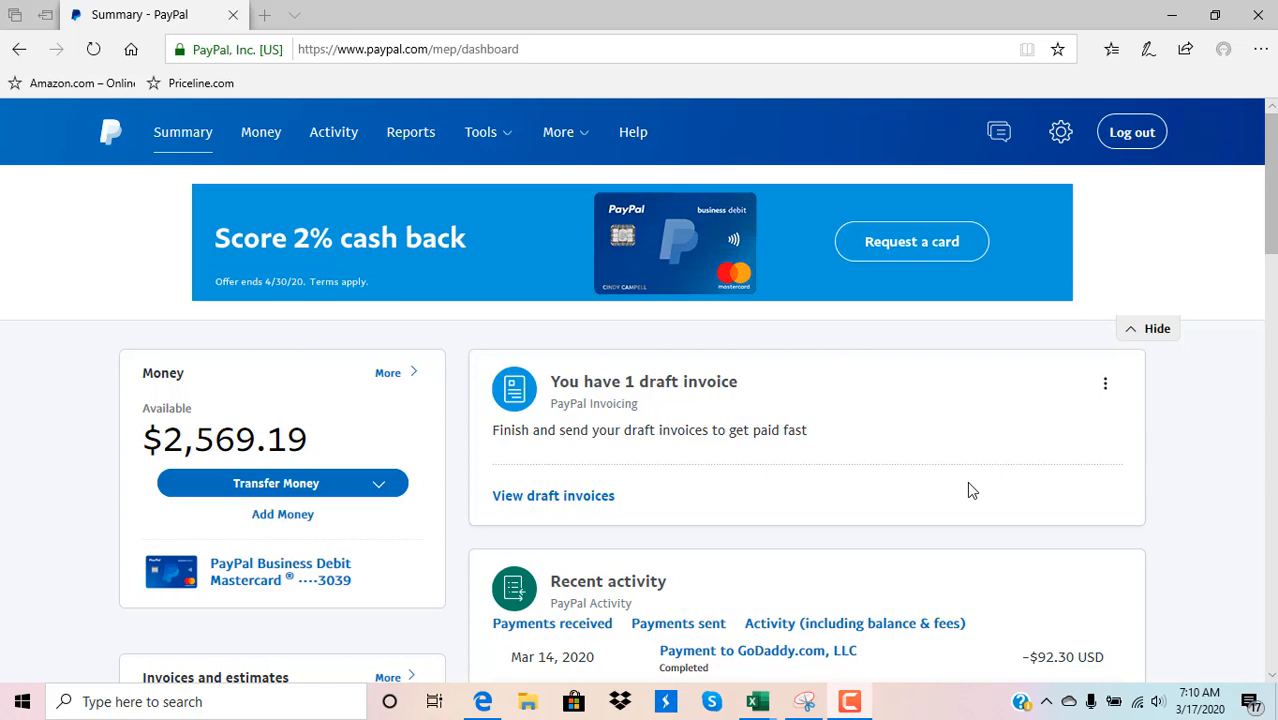
Open the saved items page of the Invoicing tool
{"action": "left_click", "coordinate": [505, 135]}
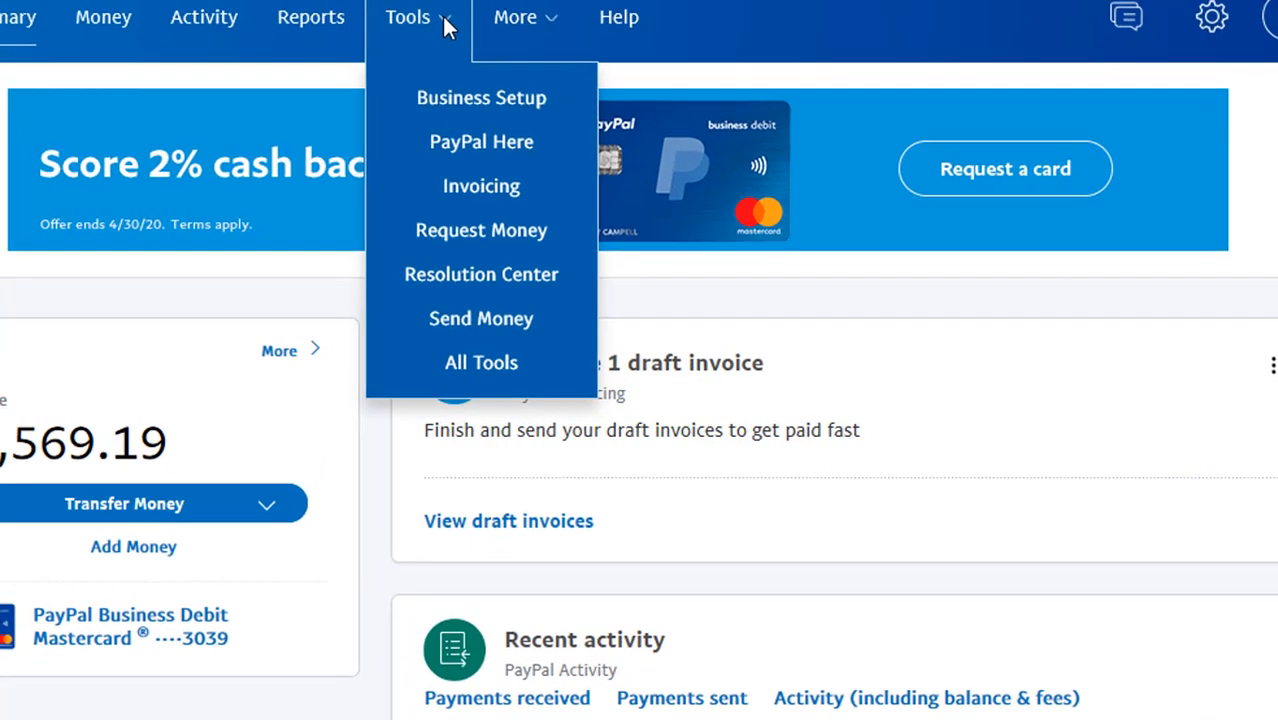
{"action": "left_click", "coordinate": [484, 195]}
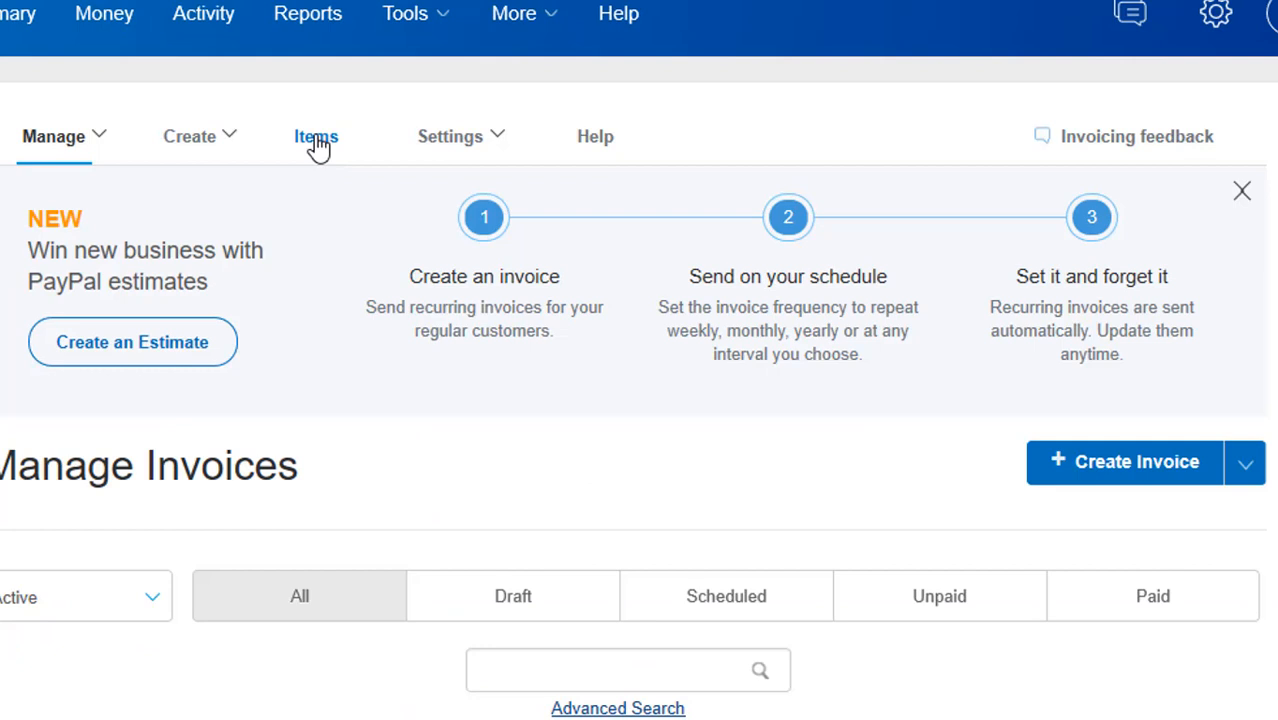
{"action": "left_click", "coordinate": [316, 140]}
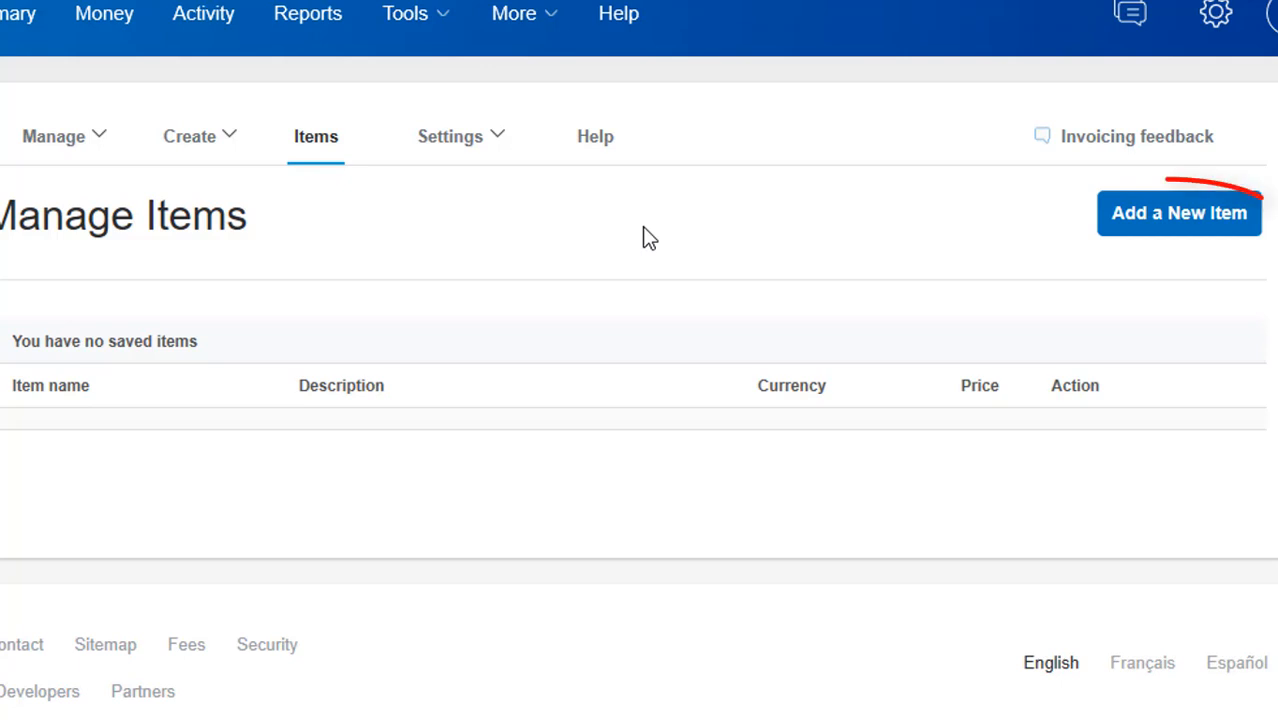
Add a new item named "Condo Reservation - Hibiscus Island (3 bedroom, 2 bath)" with description "AlaVHR.com/listing.3" and a "Dates:" line
{"action": "left_click", "coordinate": [1158, 224]}
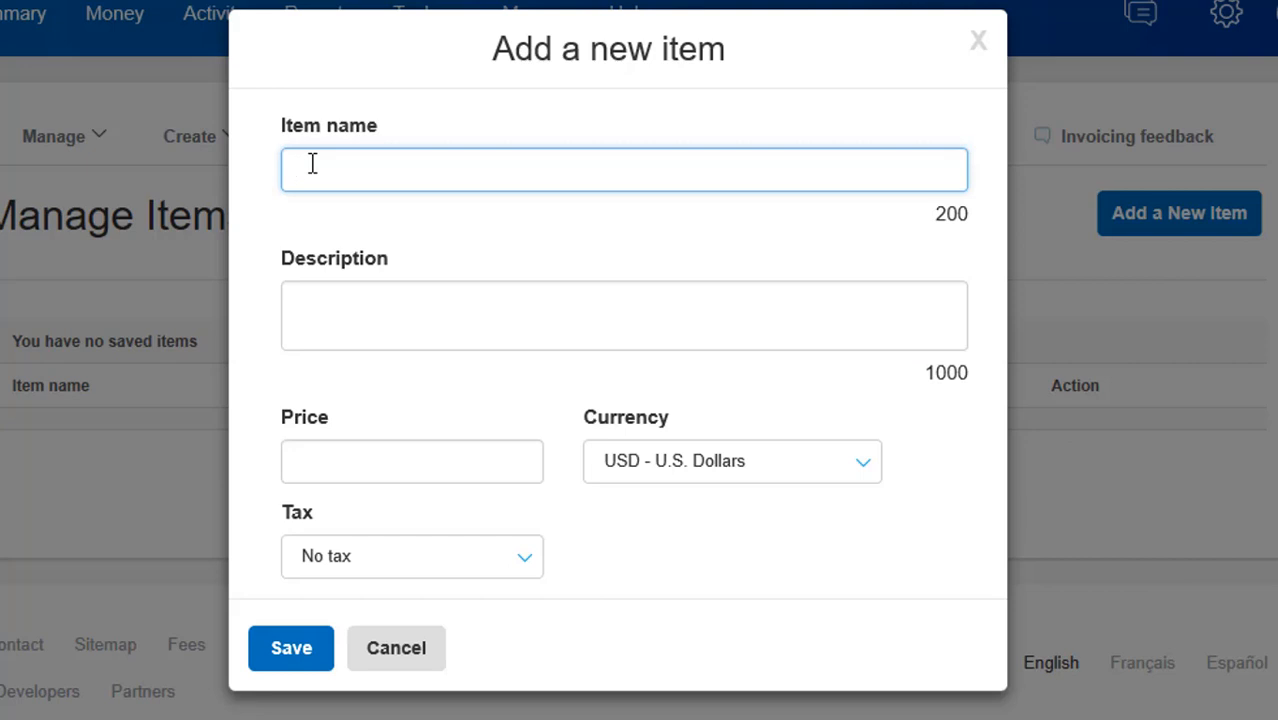
{"action": "type", "text": "Condo Reser"}
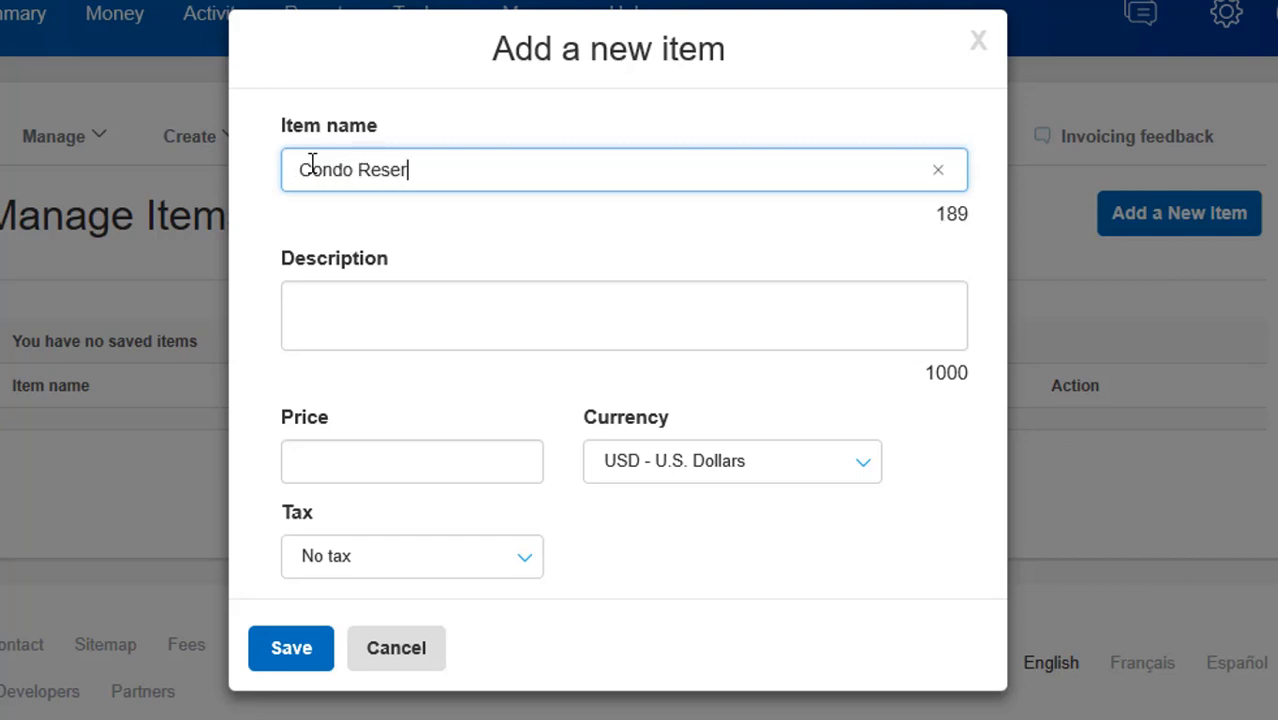
{"action": "type", "text": "vation - Hib"}
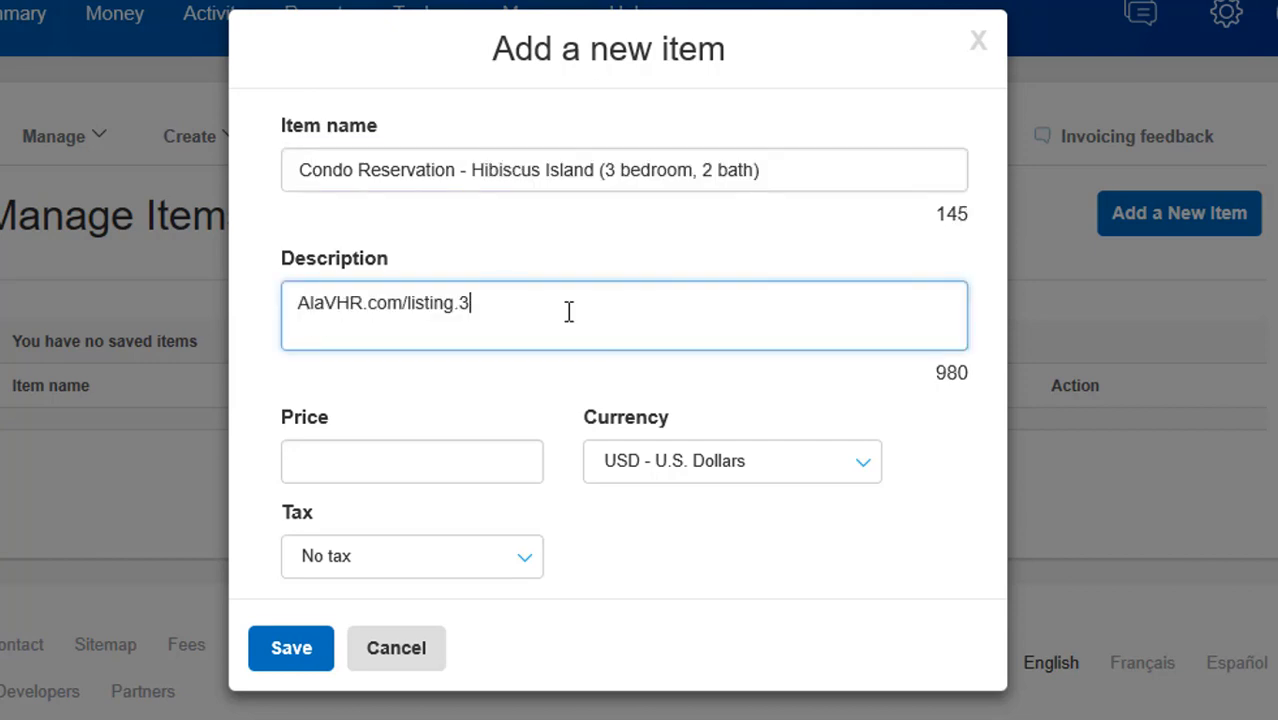
{"action": "key", "text": "Return"}
{"action": "type", "text": "Dates:"}
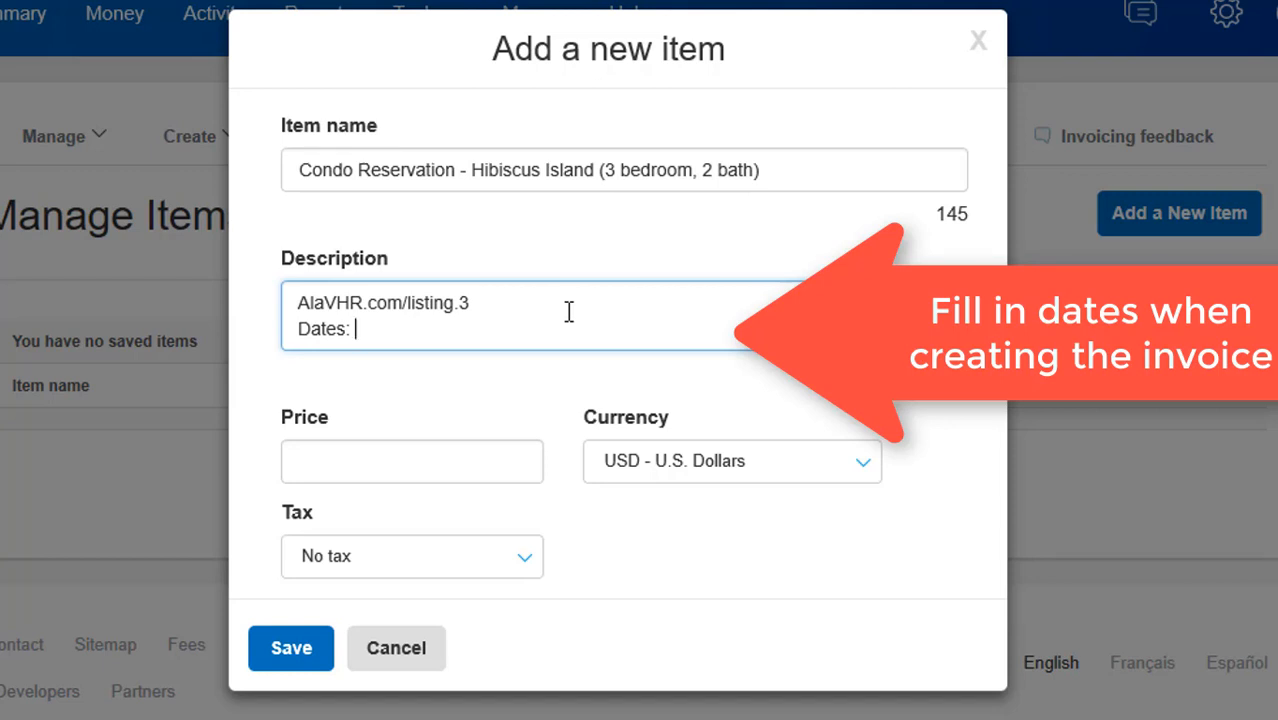
Set the condo item's price to 99 and choose to add a tax
{"action": "left_click", "coordinate": [422, 461]}
{"action": "type", "text": "99"}
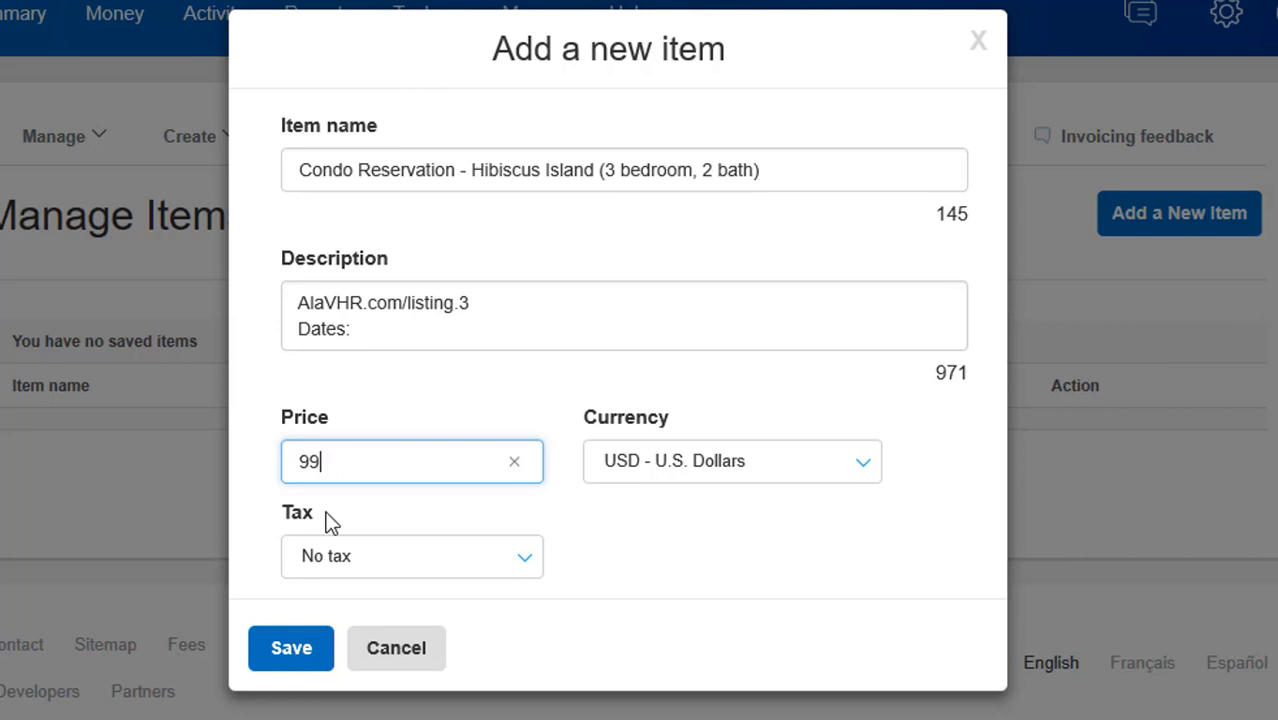
{"action": "left_click", "coordinate": [525, 566]}
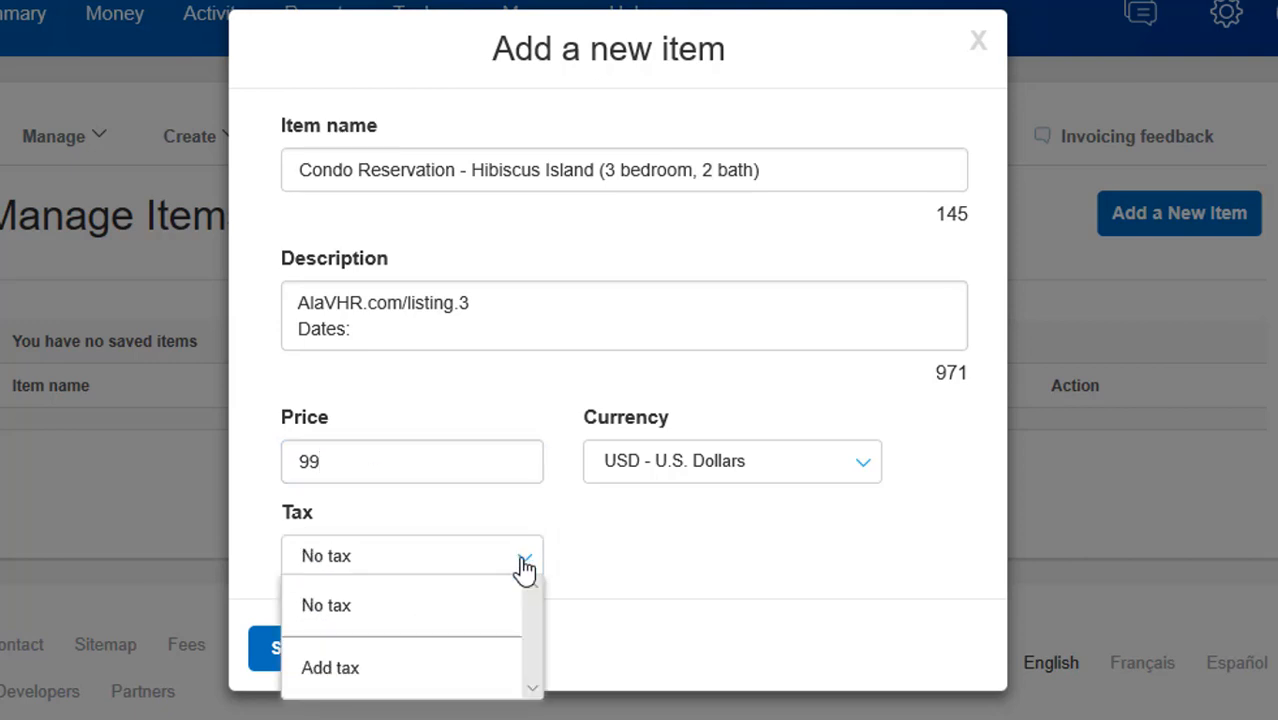
{"action": "left_click", "coordinate": [333, 668]}
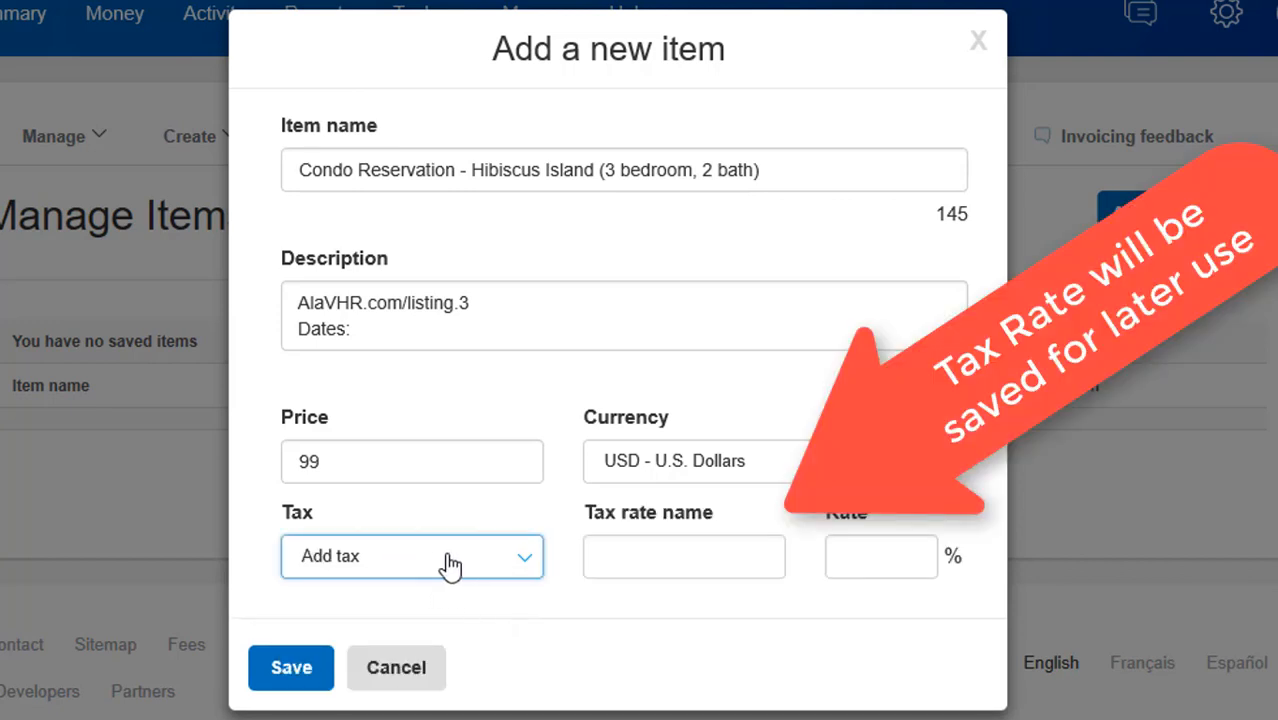
Name the tax rate Lodging Tax at 13% and save the condo item
{"action": "left_click", "coordinate": [635, 555]}
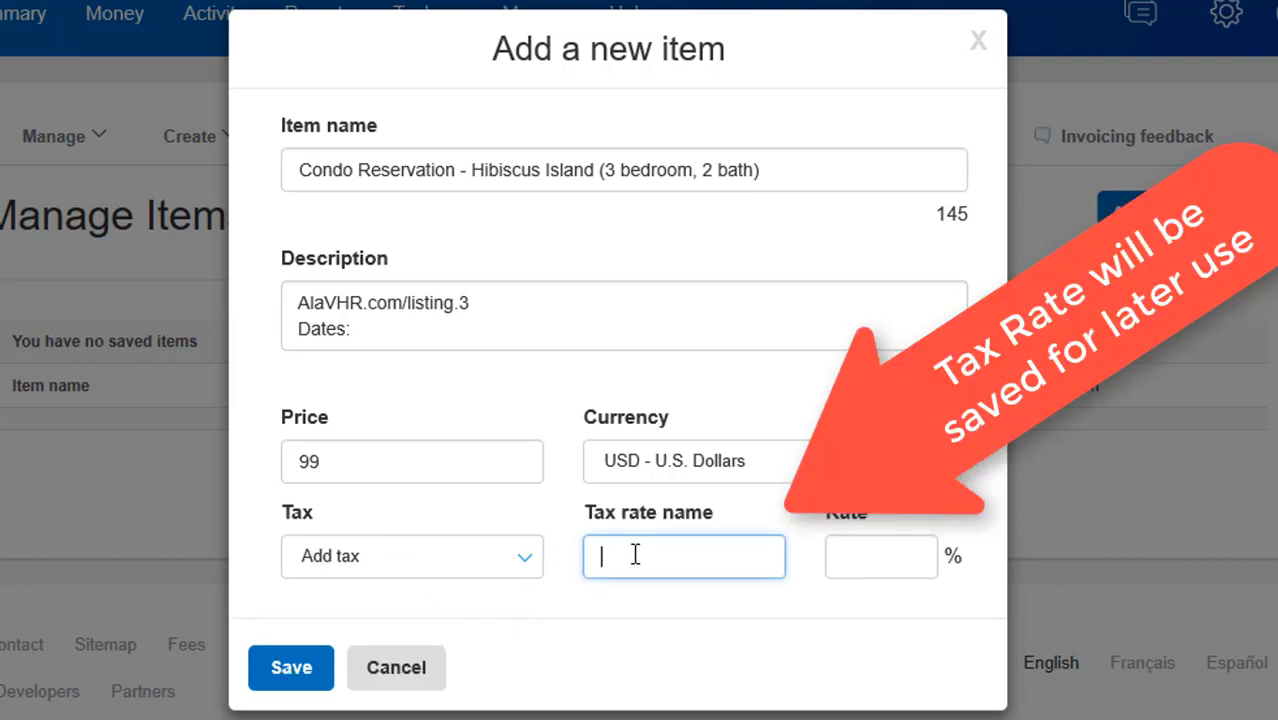
{"action": "type", "text": "Lodging Tax"}
{"action": "left_click", "coordinate": [882, 556]}
{"action": "type", "text": "13"}
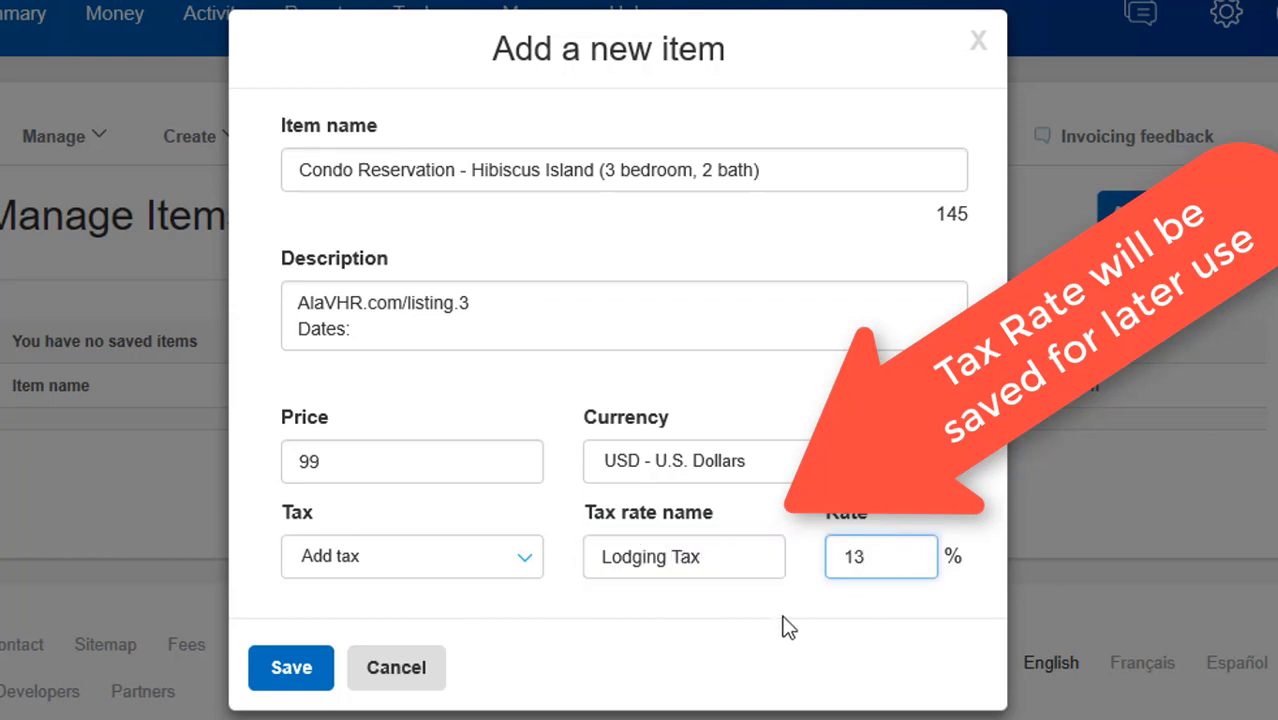
{"action": "left_click", "coordinate": [288, 676]}
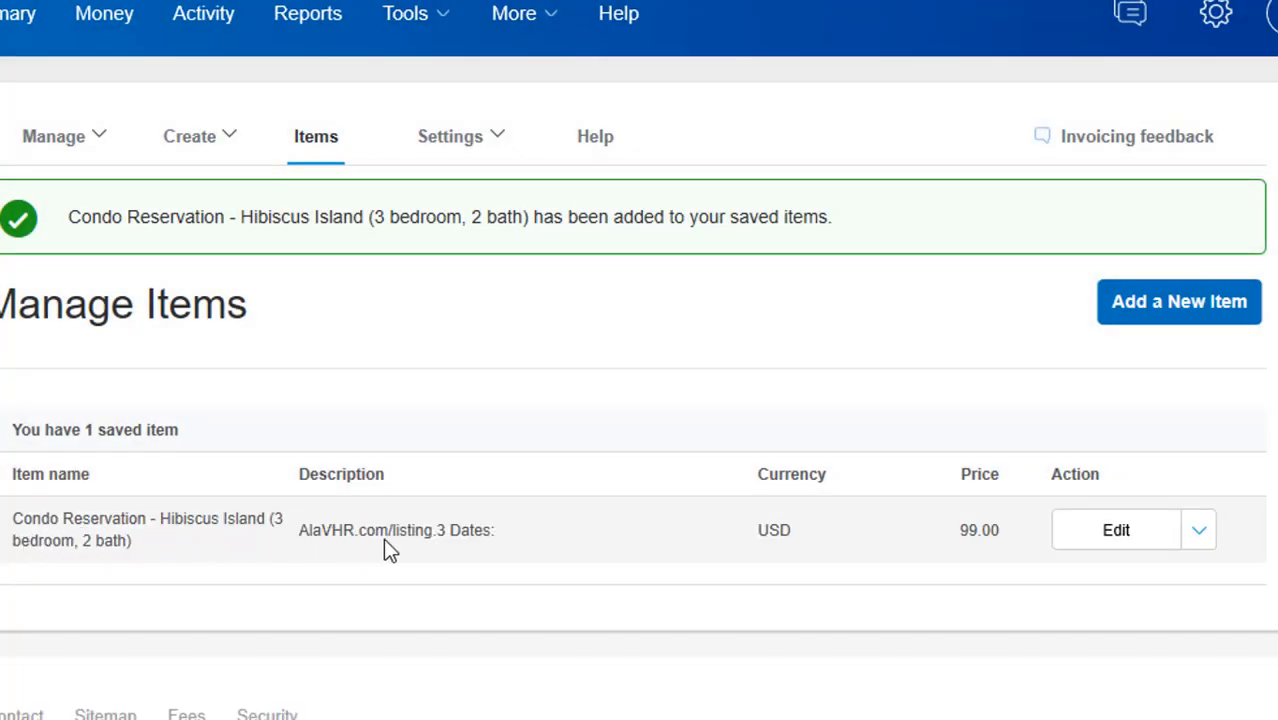
Review the saved condo item's settings and its action options without changing anything
{"action": "left_click", "coordinate": [1115, 538]}
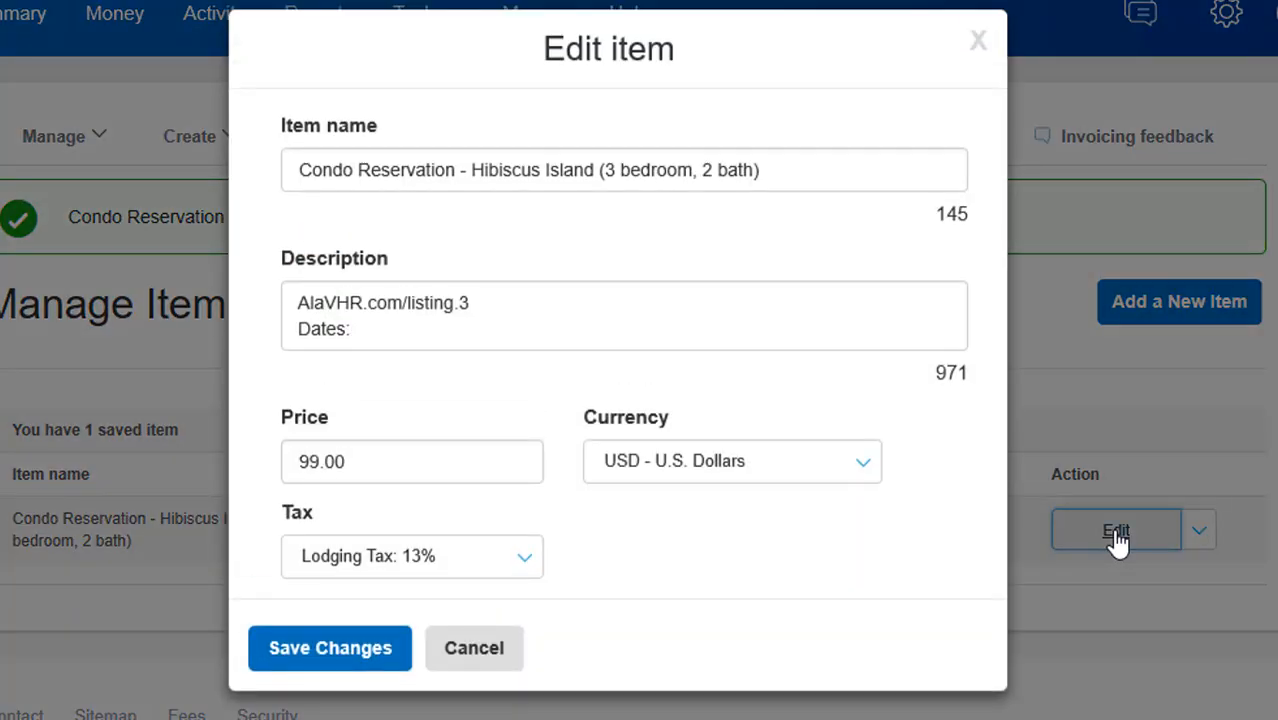
{"action": "left_click", "coordinate": [477, 660]}
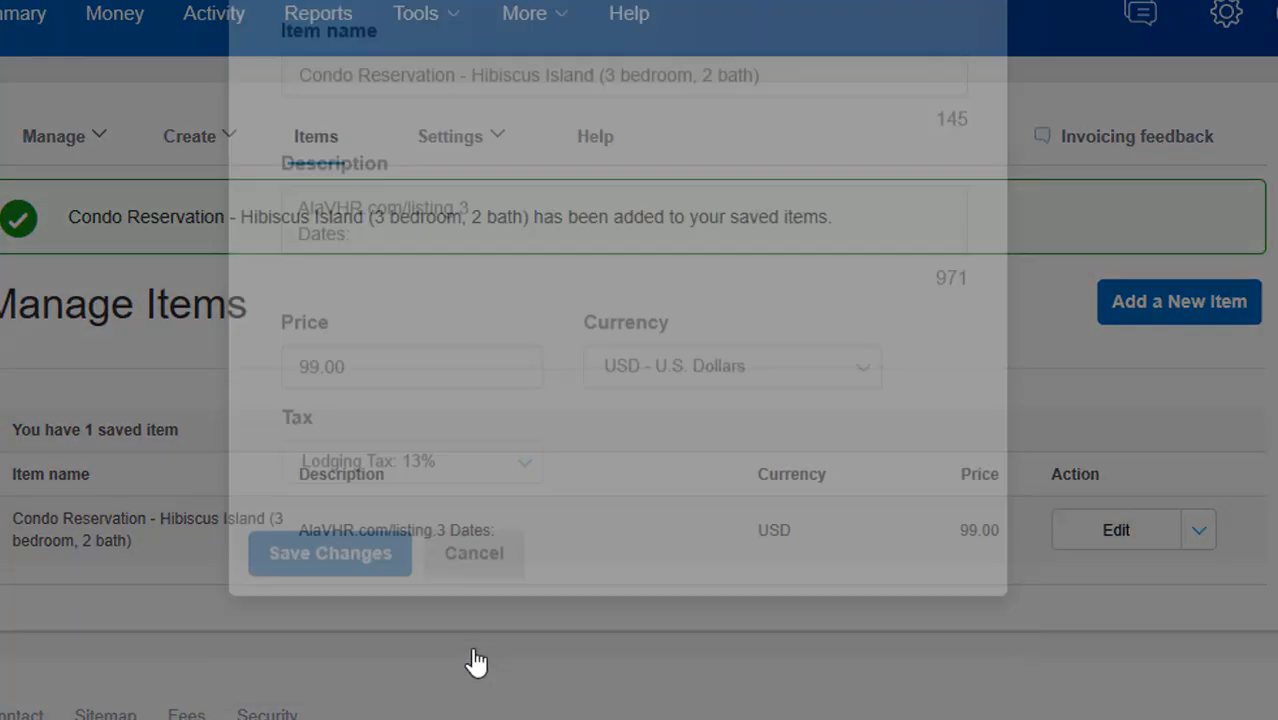
{"action": "left_click", "coordinate": [1198, 540]}
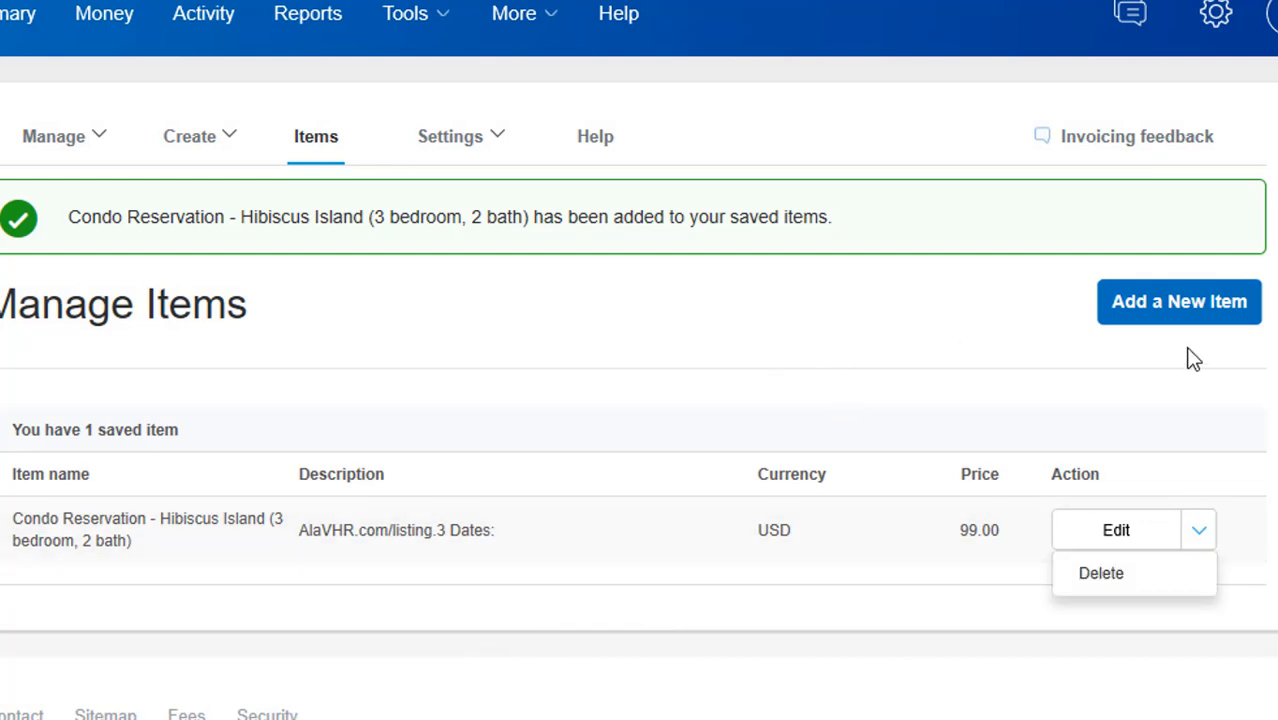
Add a Cleaning Fee item priced 125 with Lodging Tax: 13% and save it
{"action": "left_click", "coordinate": [1170, 308]}
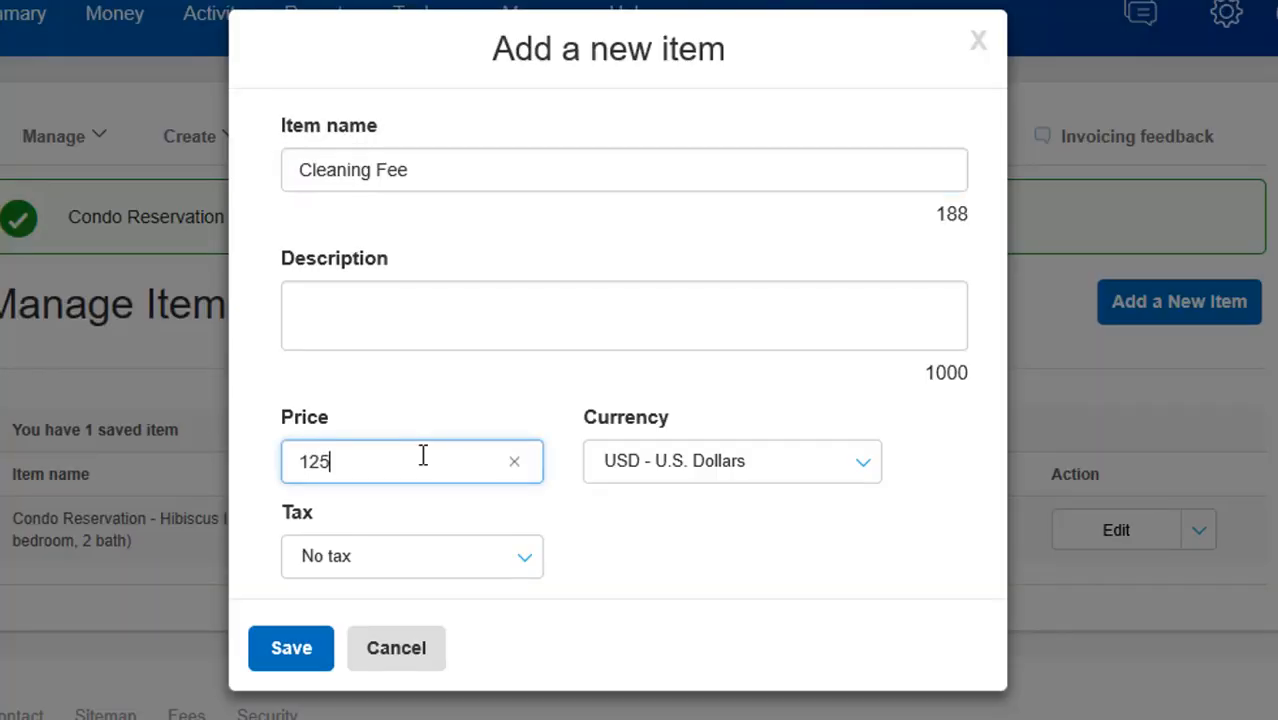
{"action": "left_click", "coordinate": [527, 566]}
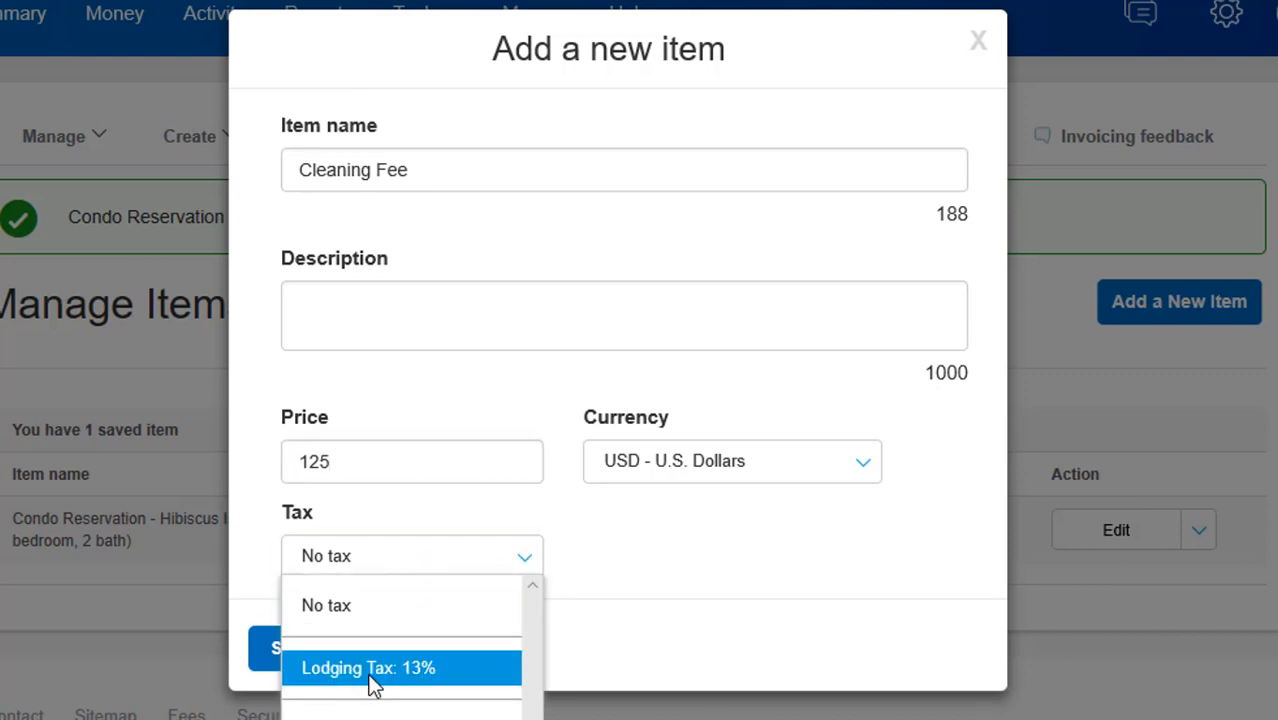
{"action": "left_click", "coordinate": [430, 668]}
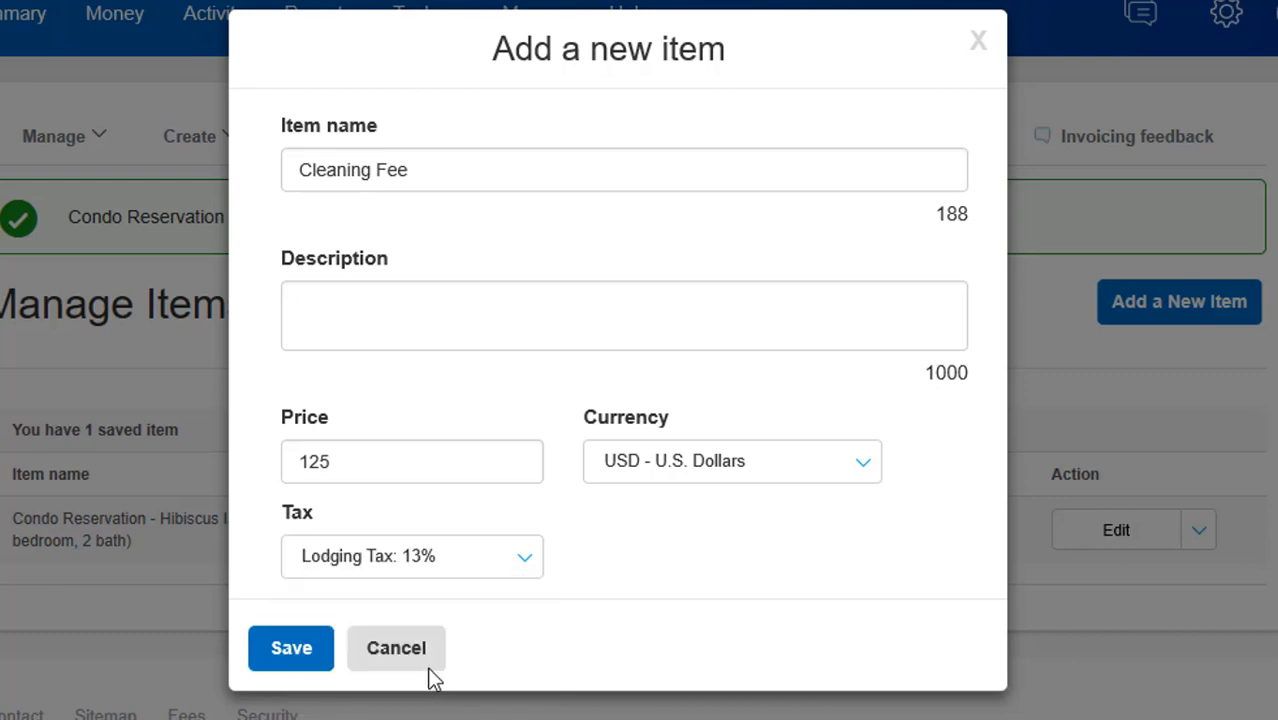
{"action": "left_click", "coordinate": [293, 662]}
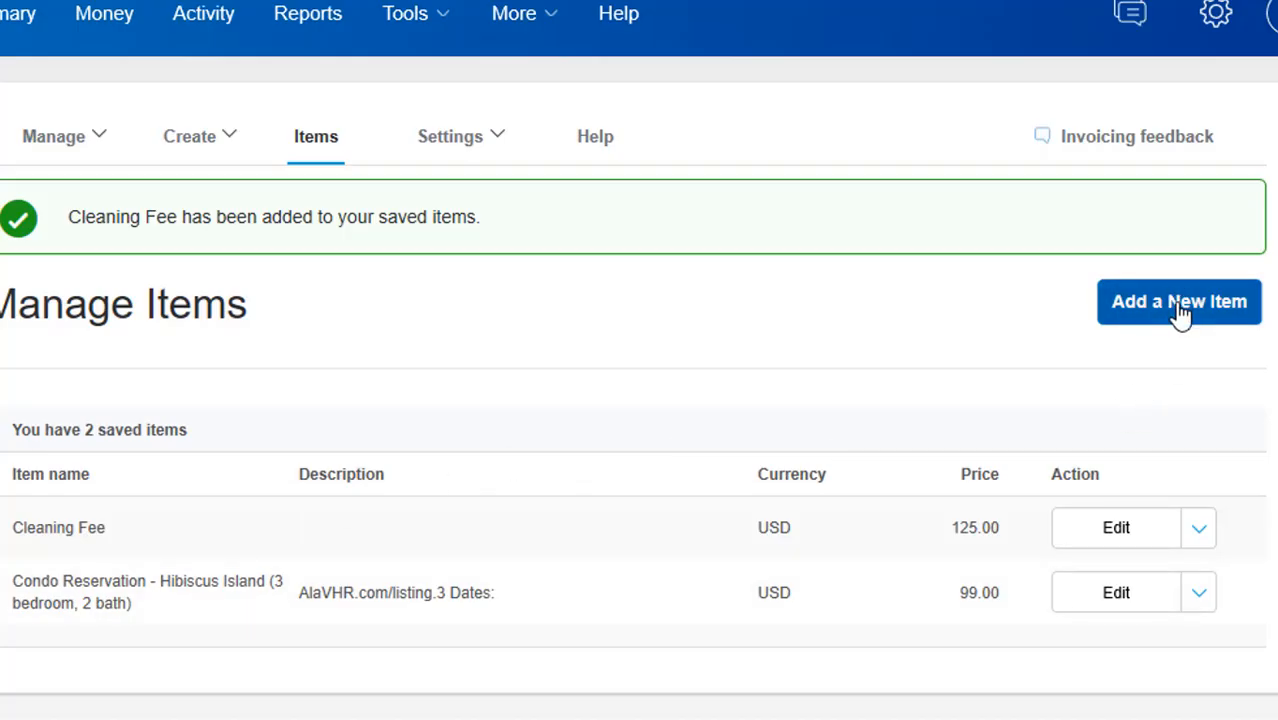
Add a Parking Passes item described "per Vehicle", priced 25, with Lodging Tax: 13%, and save it
{"action": "left_click", "coordinate": [1181, 312]}
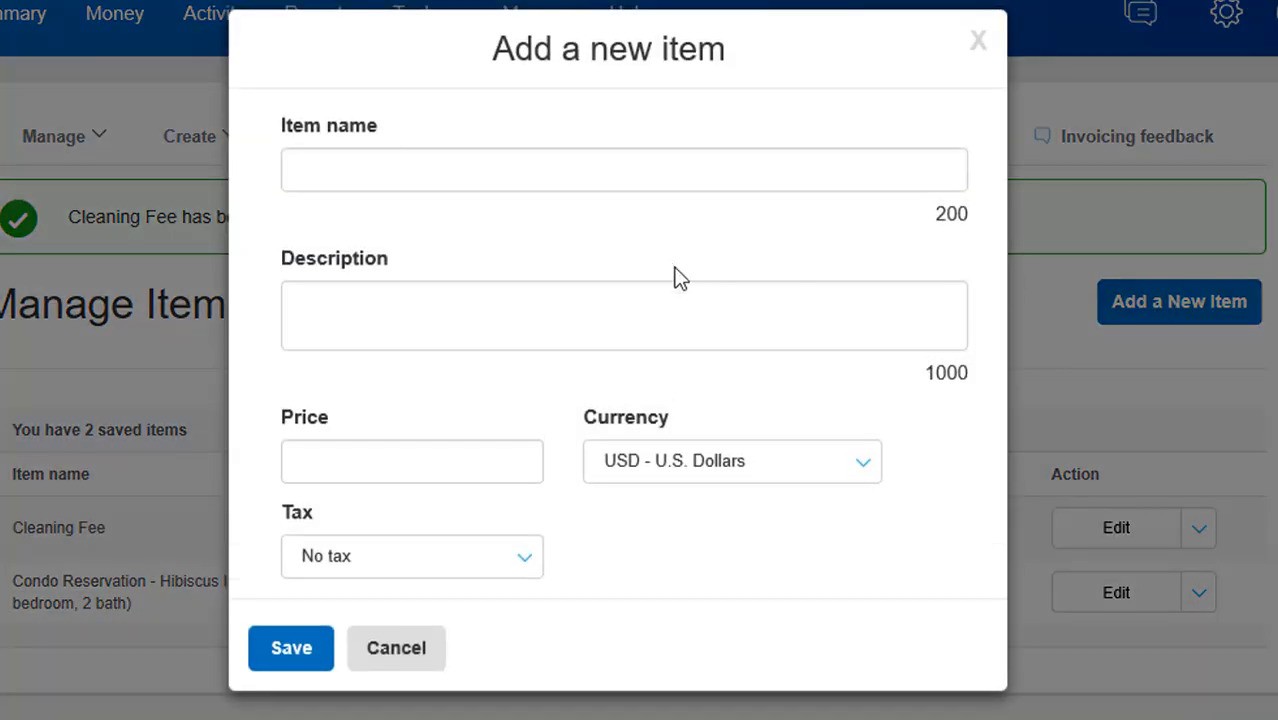
{"action": "left_click", "coordinate": [448, 168]}
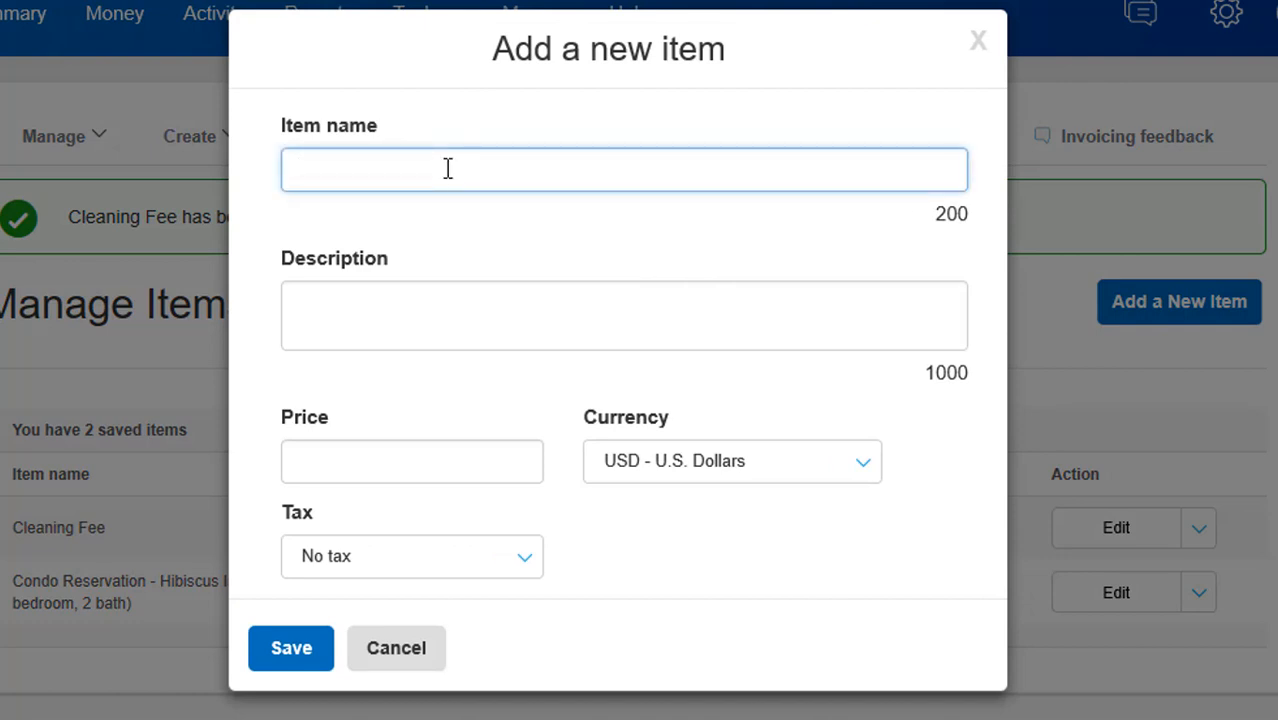
{"action": "type", "text": "Parking"}
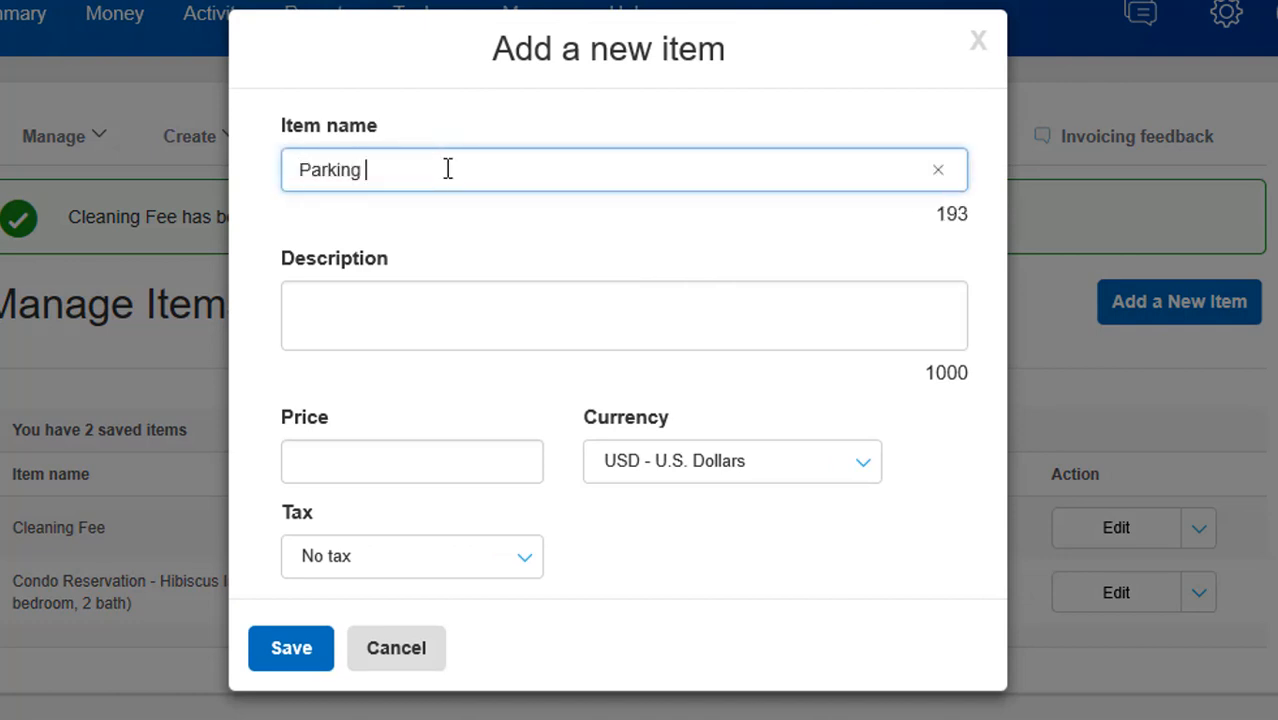
{"action": "type", "text": "Passes"}
{"action": "key", "text": "Tab"}
{"action": "type", "text": "per Vehicle"}
{"action": "left_click", "coordinate": [379, 460]}
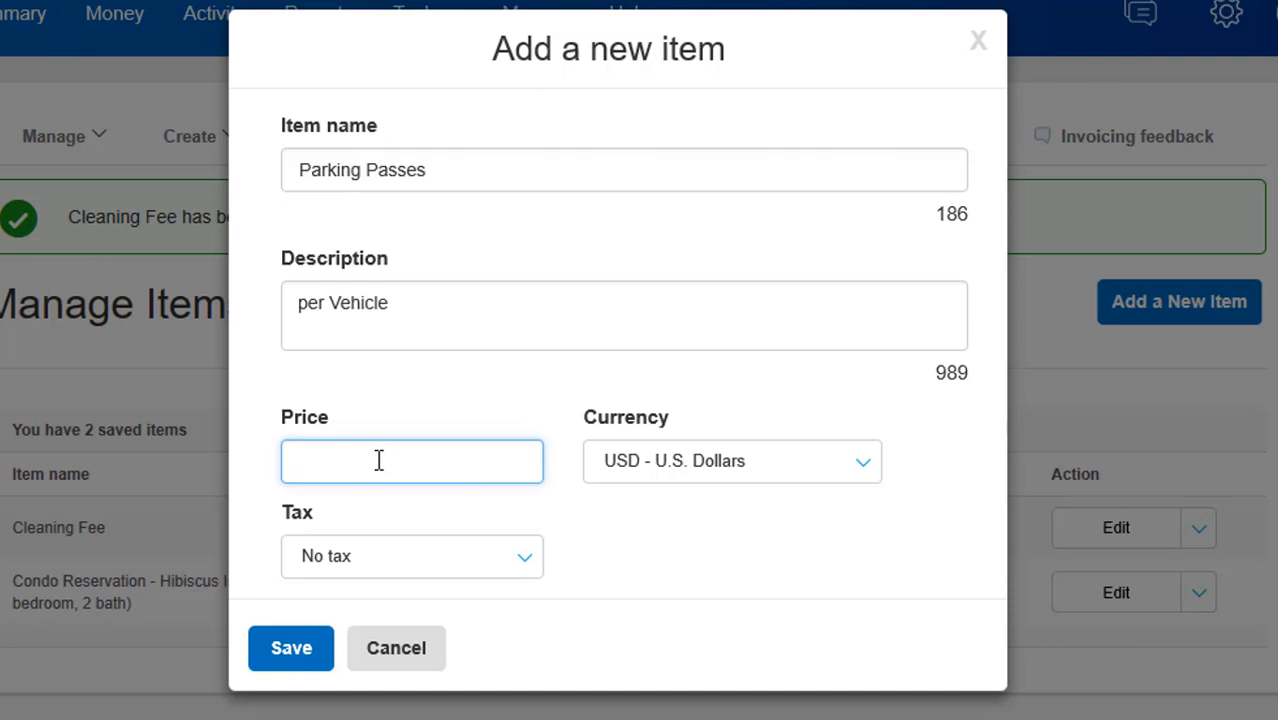
{"action": "type", "text": "25"}
{"action": "left_click", "coordinate": [524, 562]}
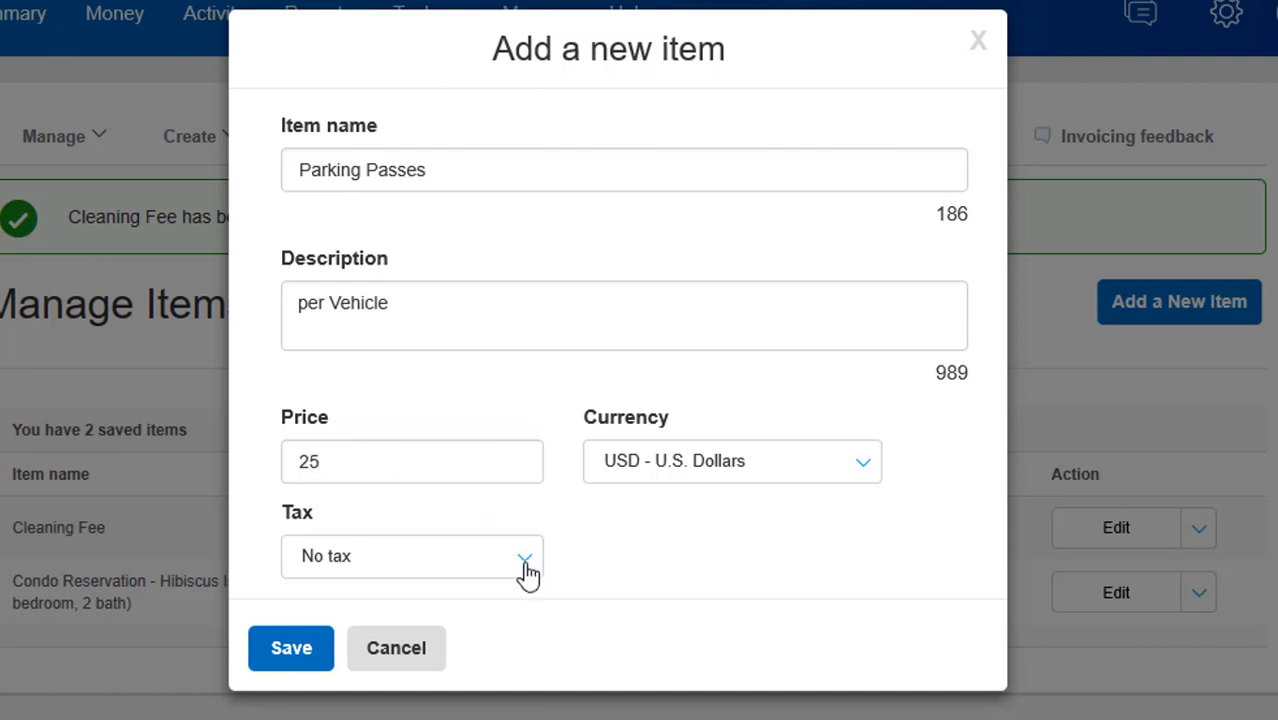
{"action": "left_click", "coordinate": [527, 575]}
{"action": "left_click", "coordinate": [340, 672]}
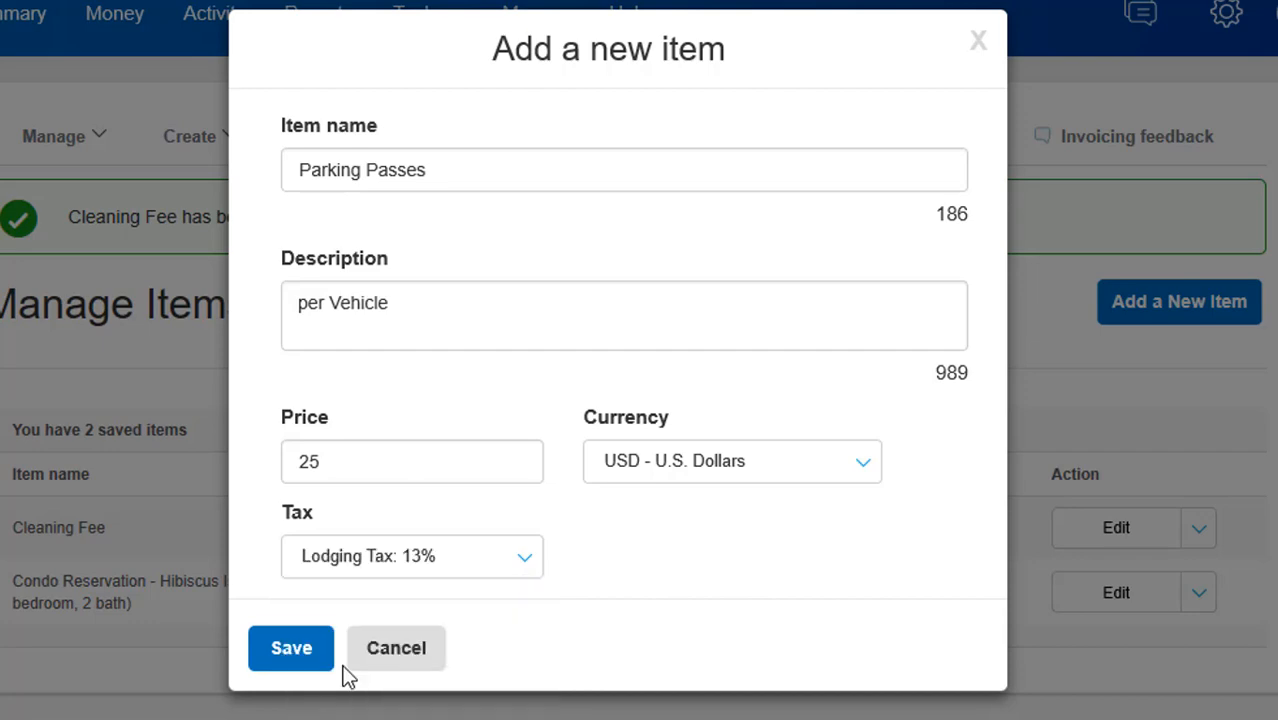
{"action": "left_click", "coordinate": [280, 662]}
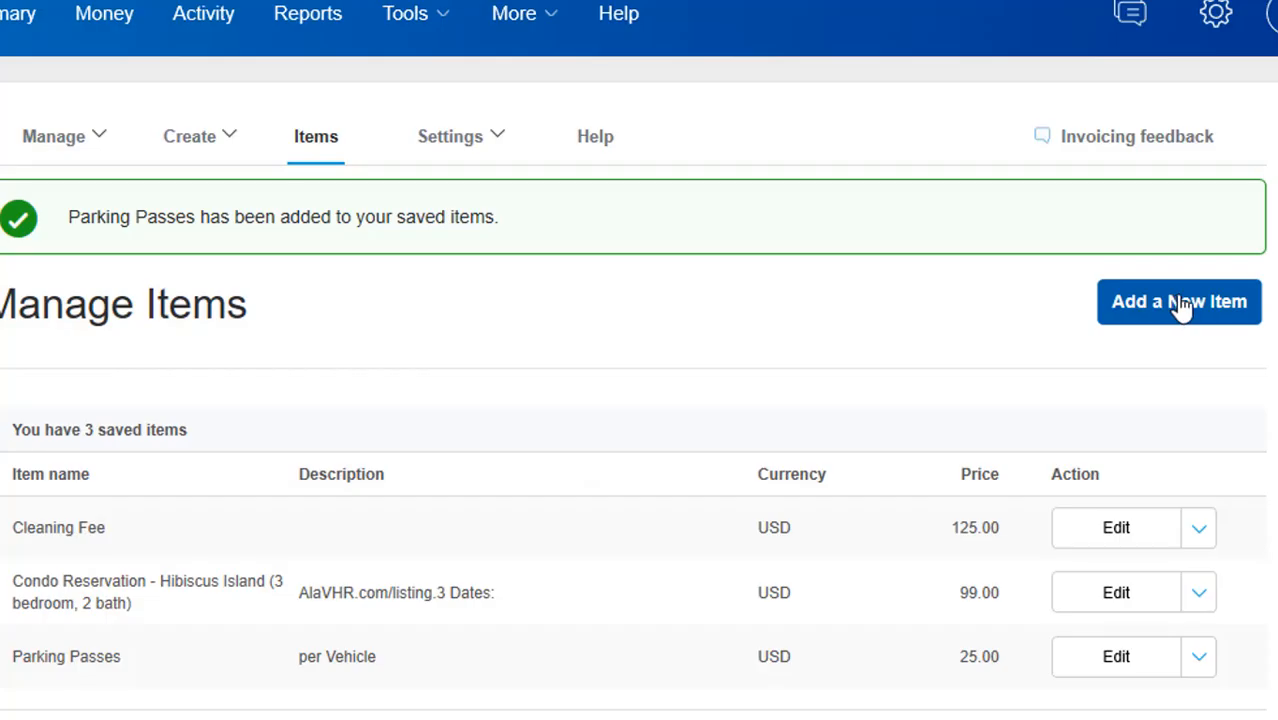
Add a Pet Fee item described "per Pet", priced 100, with Lodging Tax: 13%, and save it
{"action": "left_click", "coordinate": [1182, 302]}
{"action": "left_click", "coordinate": [448, 165]}
{"action": "type", "text": "Pet Fee"}
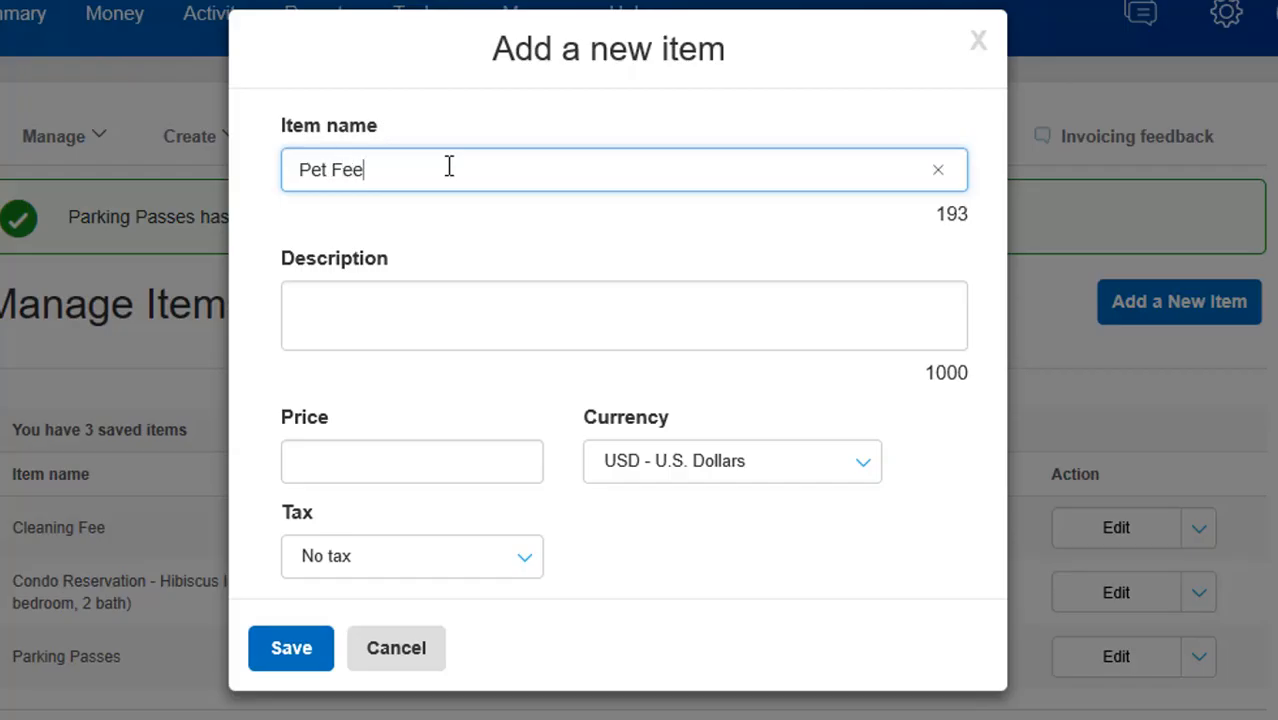
{"action": "key", "text": "Tab"}
{"action": "type", "text": "per Pet"}
{"action": "key", "text": "Tab"}
{"action": "type", "text": "100"}
{"action": "left_click", "coordinate": [530, 567]}
{"action": "left_click", "coordinate": [367, 670]}
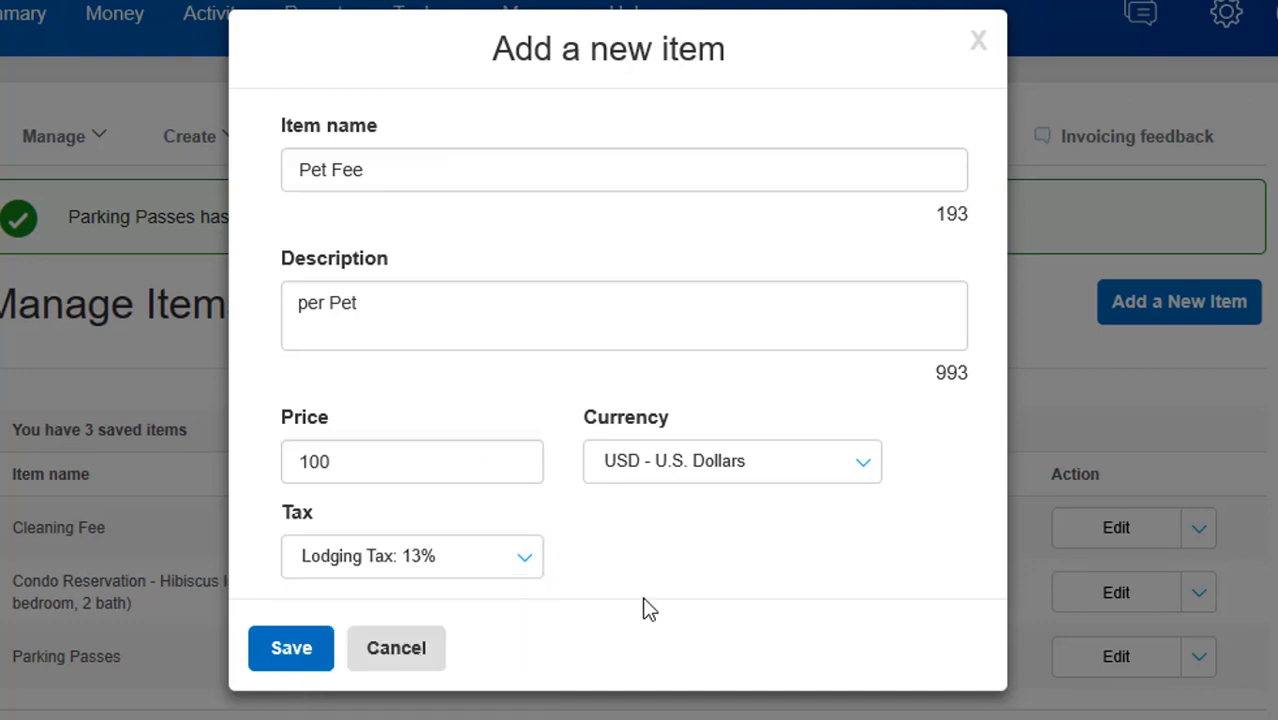
{"action": "left_click", "coordinate": [291, 648]}
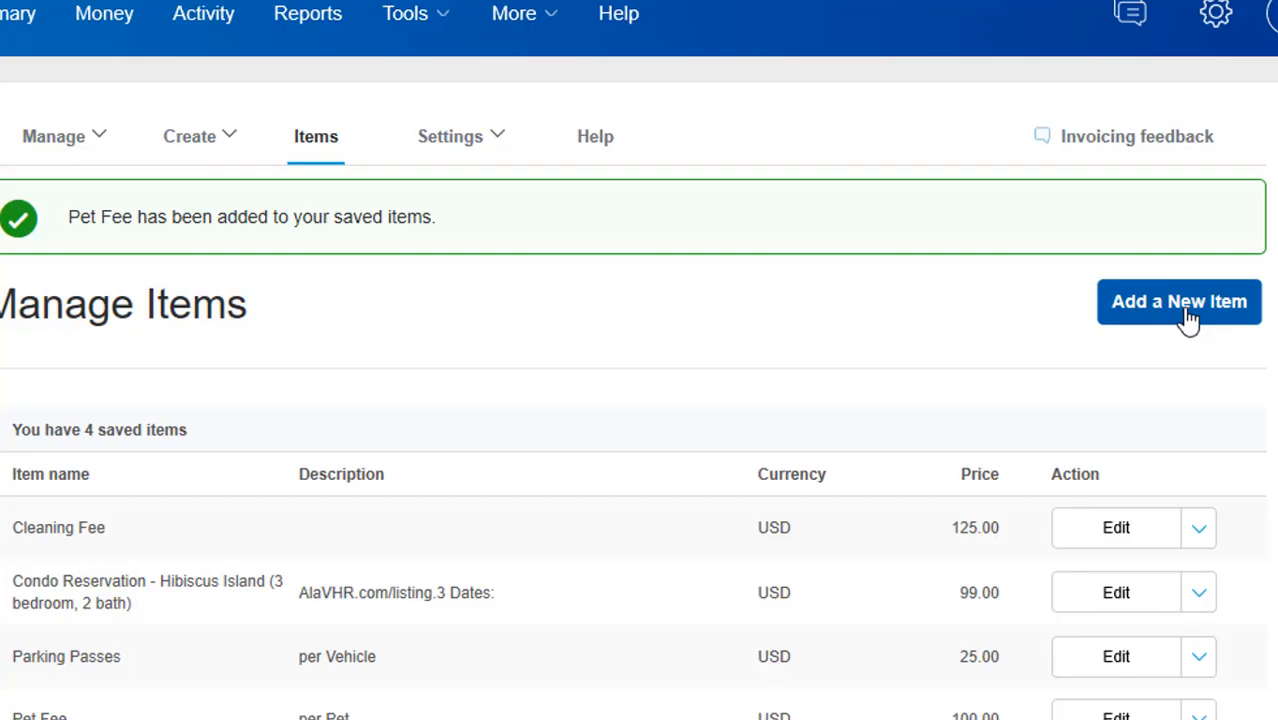
Add a Damage Insurance item described "up to $1500 coverage", priced 59 with no tax, and save it
{"action": "left_click", "coordinate": [1185, 314]}
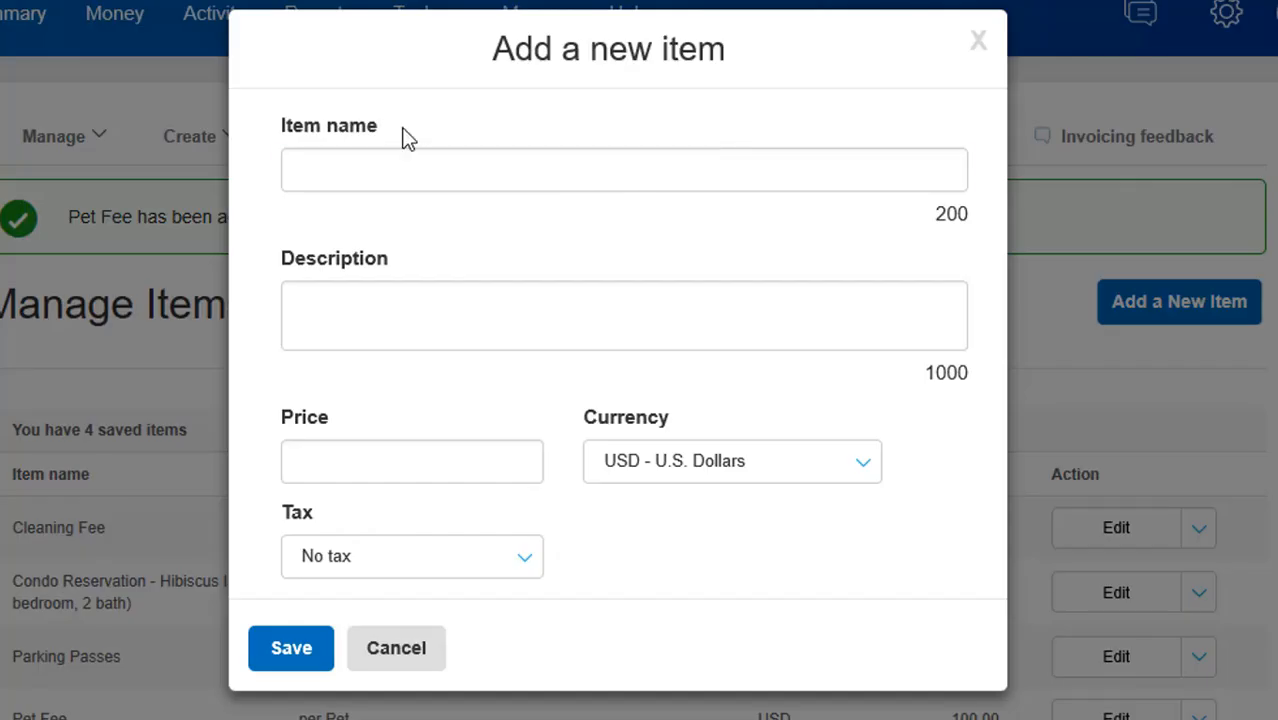
{"action": "left_click", "coordinate": [365, 167]}
{"action": "type", "text": "Damage Insurance"}
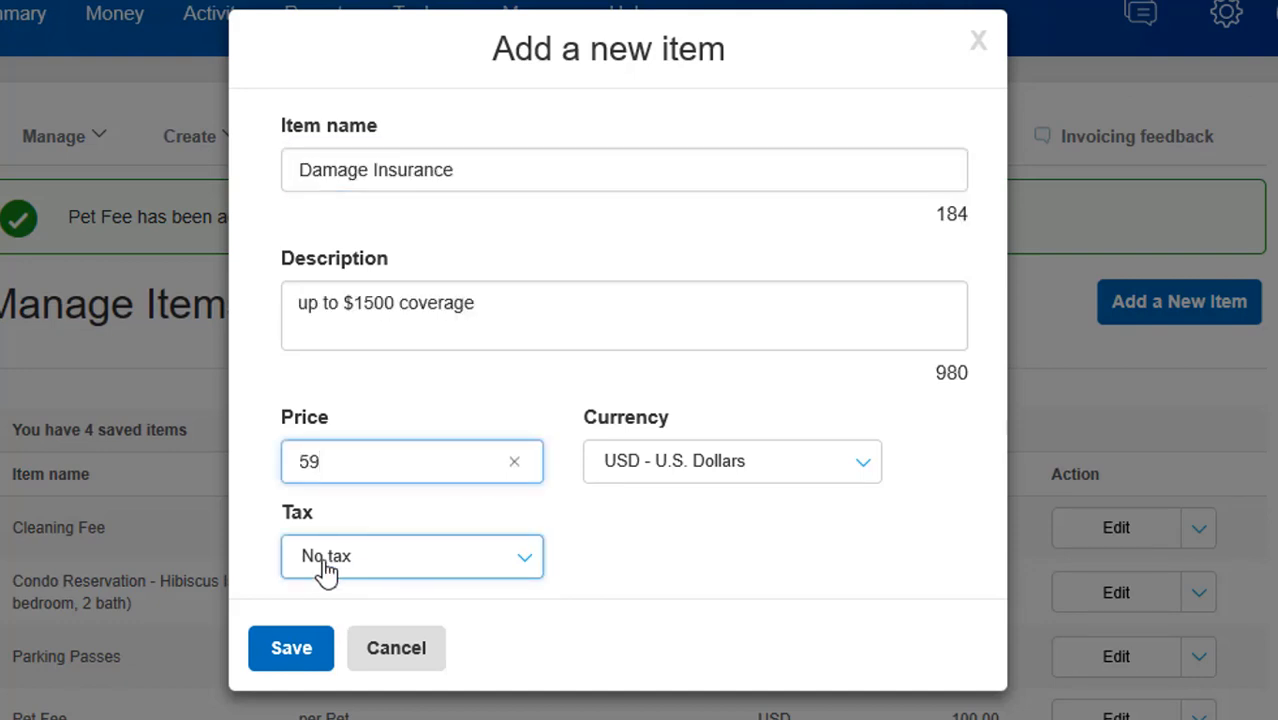
{"action": "left_click", "coordinate": [294, 650]}
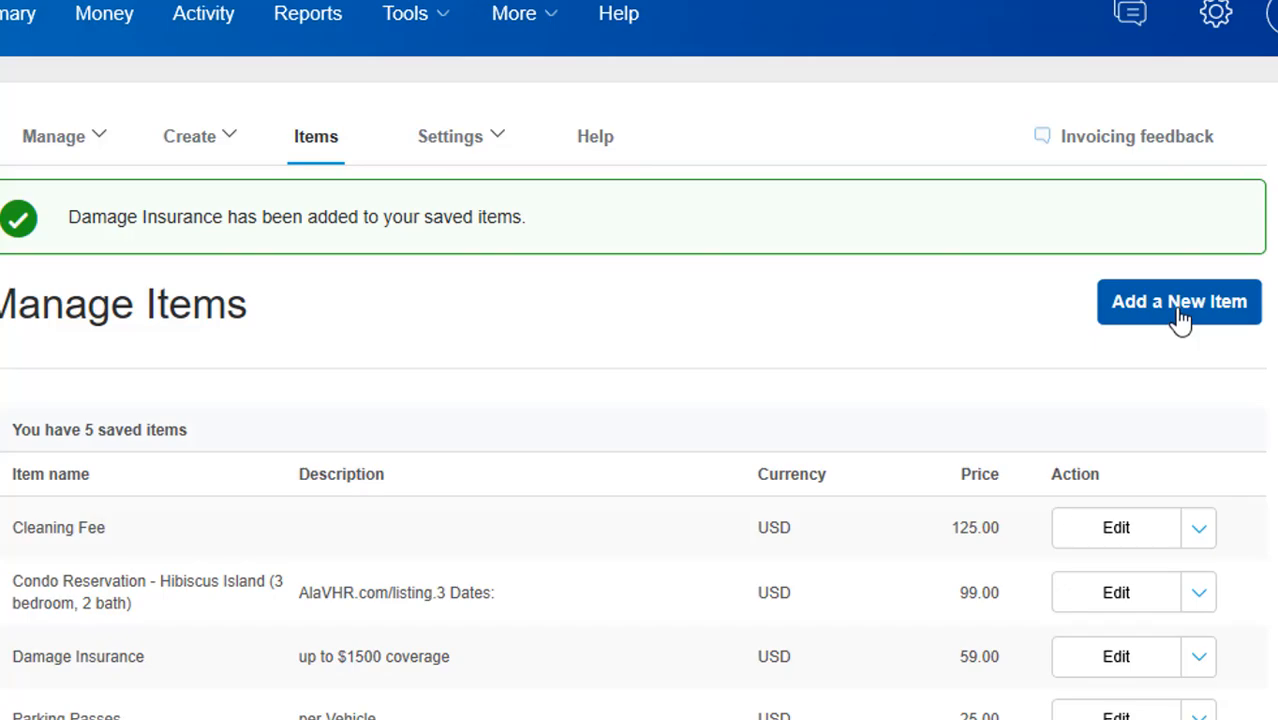
Add a Refundable Deposit item priced 200 with no tax and save it
{"action": "left_click", "coordinate": [1180, 305]}
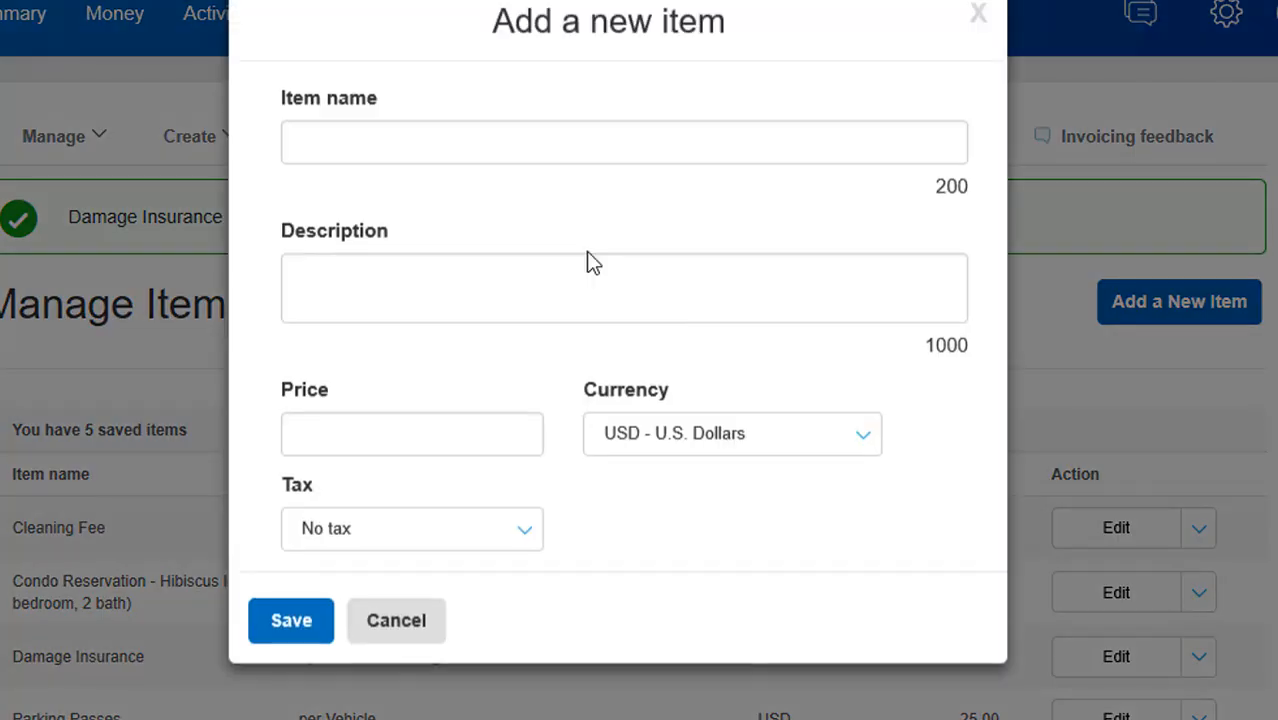
{"action": "left_click", "coordinate": [382, 169]}
{"action": "type", "text": "Refu"}
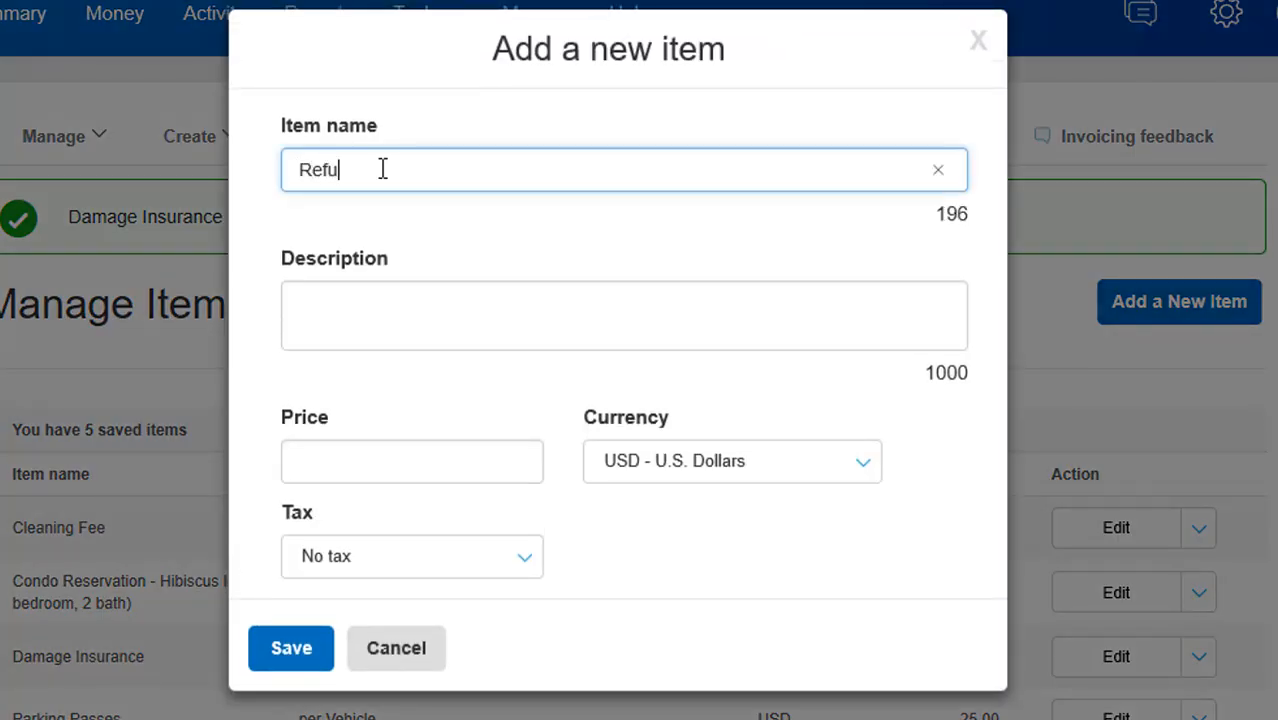
{"action": "type", "text": "ndable Deposit"}
{"action": "left_click", "coordinate": [381, 449]}
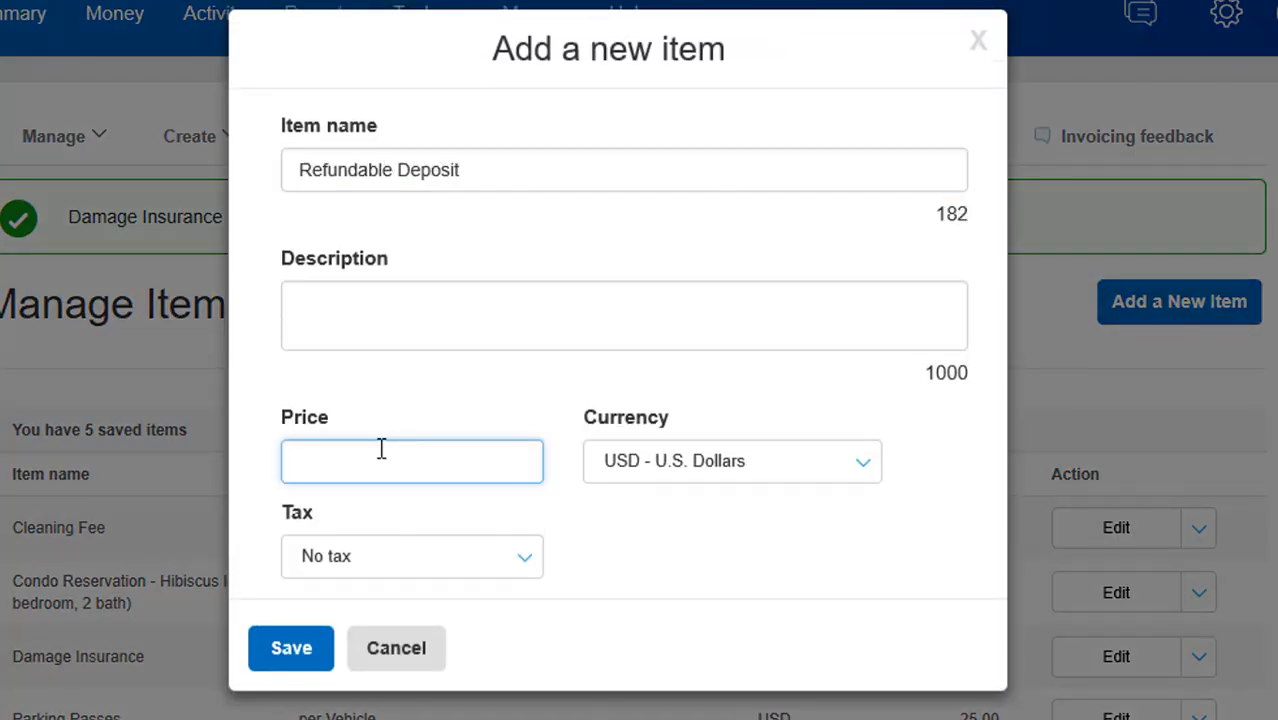
{"action": "type", "text": "200"}
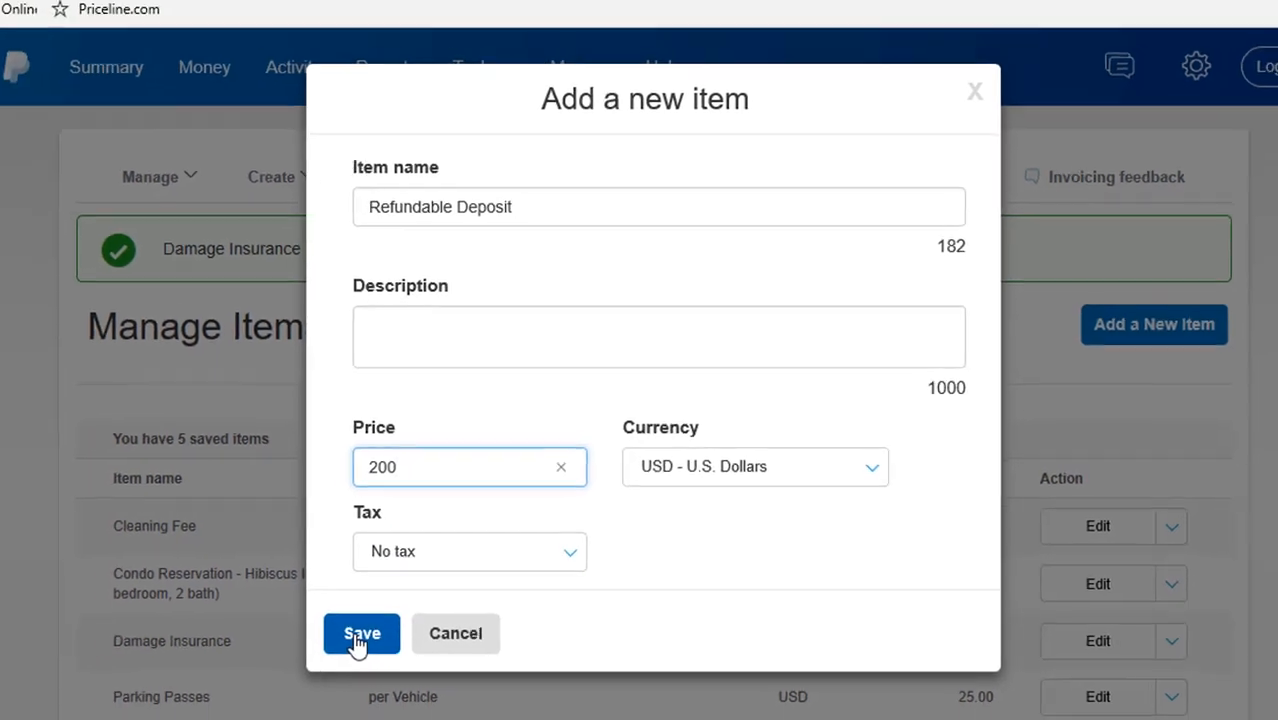
{"action": "left_click", "coordinate": [300, 648]}
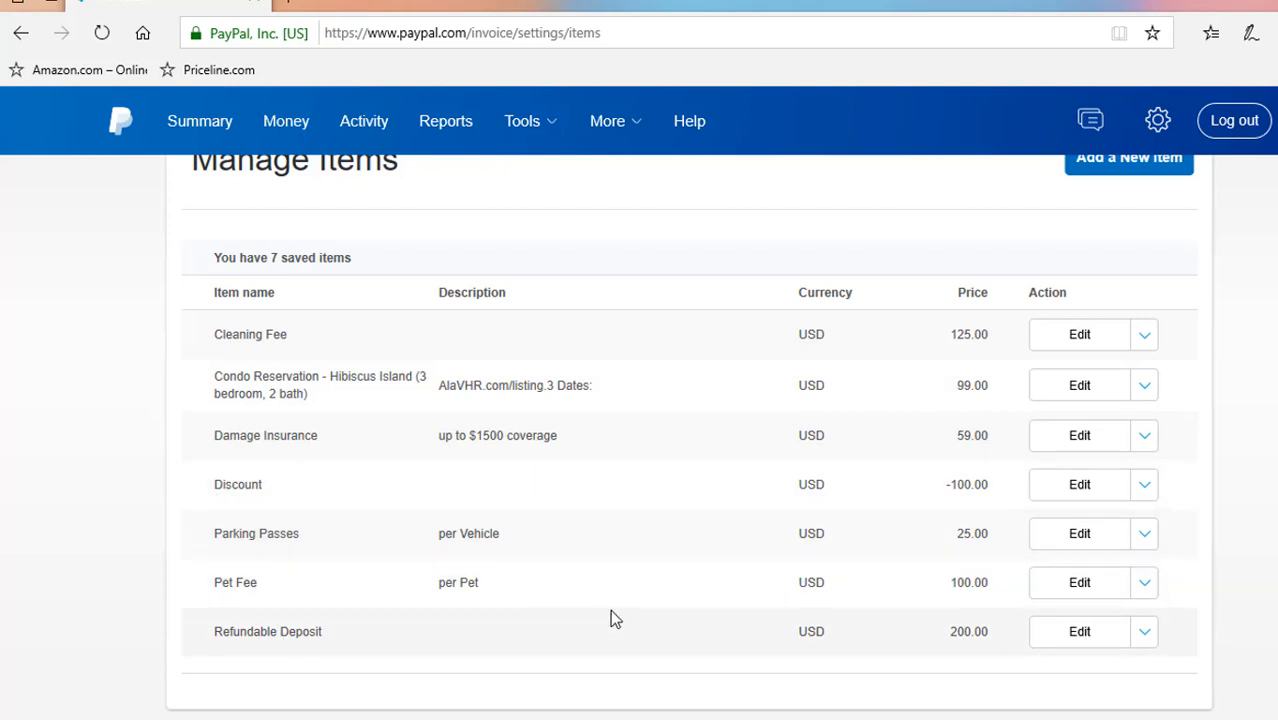
Start creating a new invoice template from the template settings
{"action": "scroll", "coordinate": [650, 560], "scroll_direction": "up", "scroll_amount": 2}
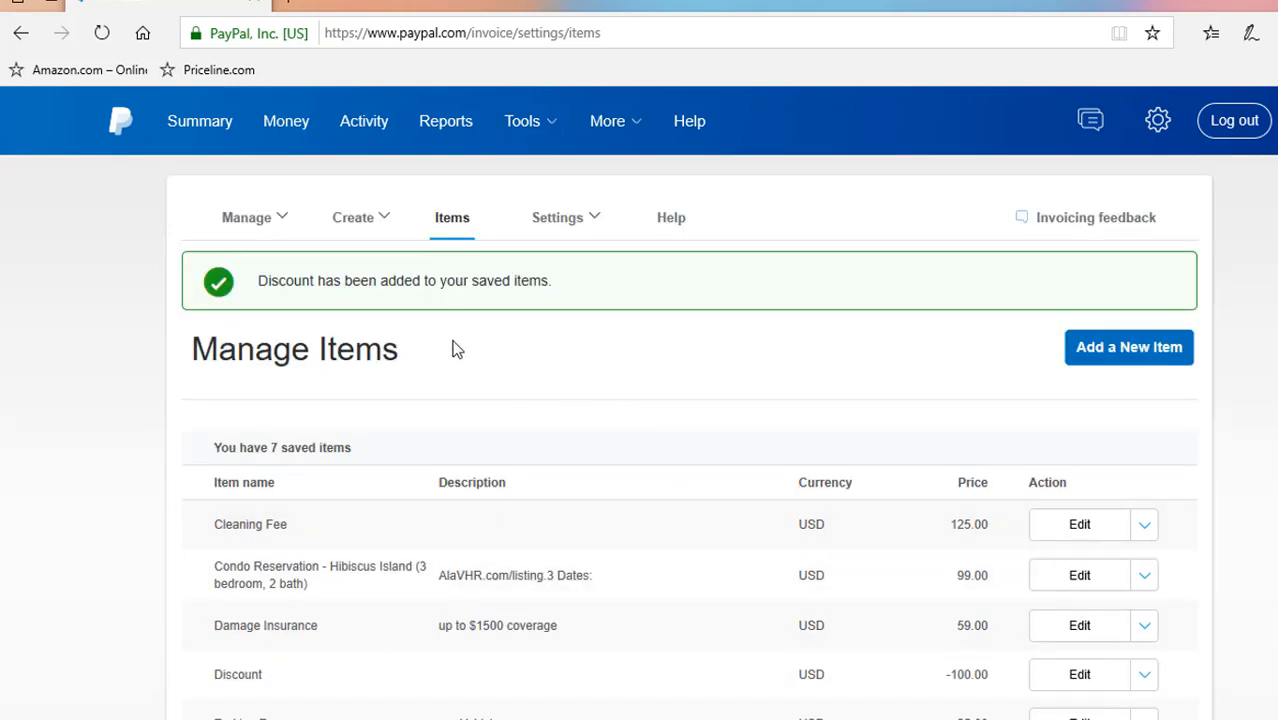
{"action": "left_click", "coordinate": [584, 222]}
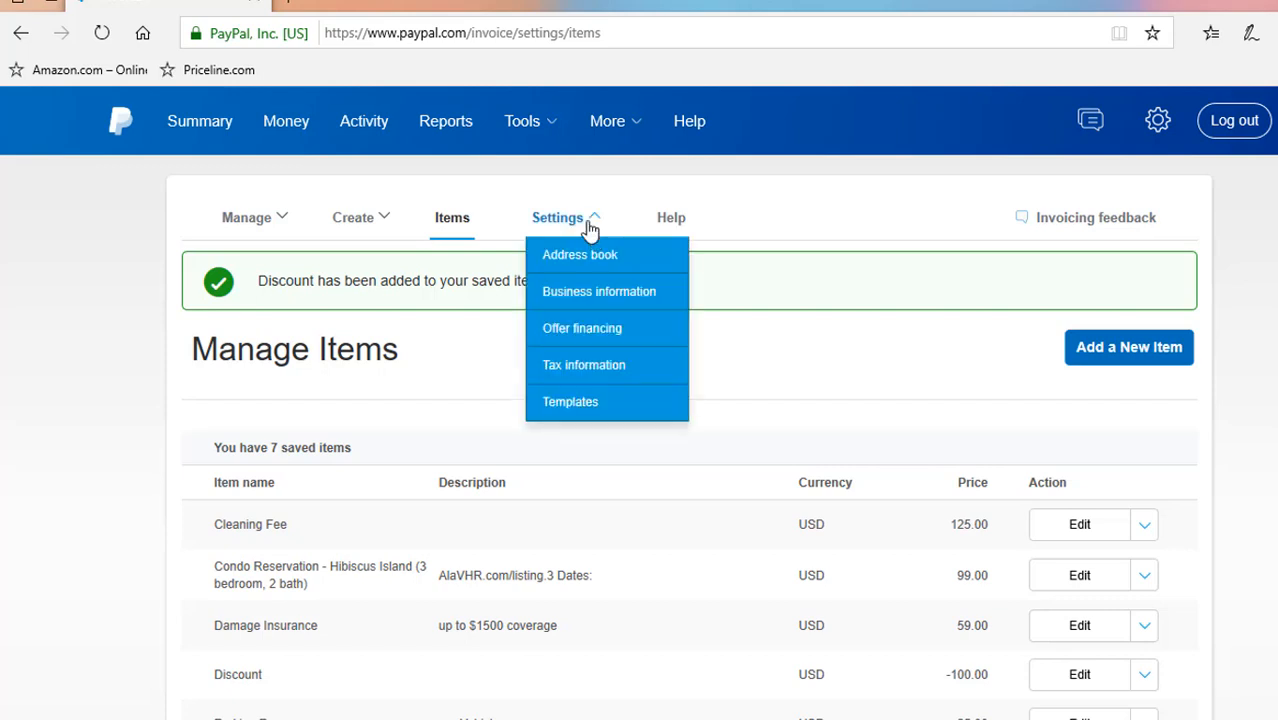
{"action": "left_click", "coordinate": [572, 402]}
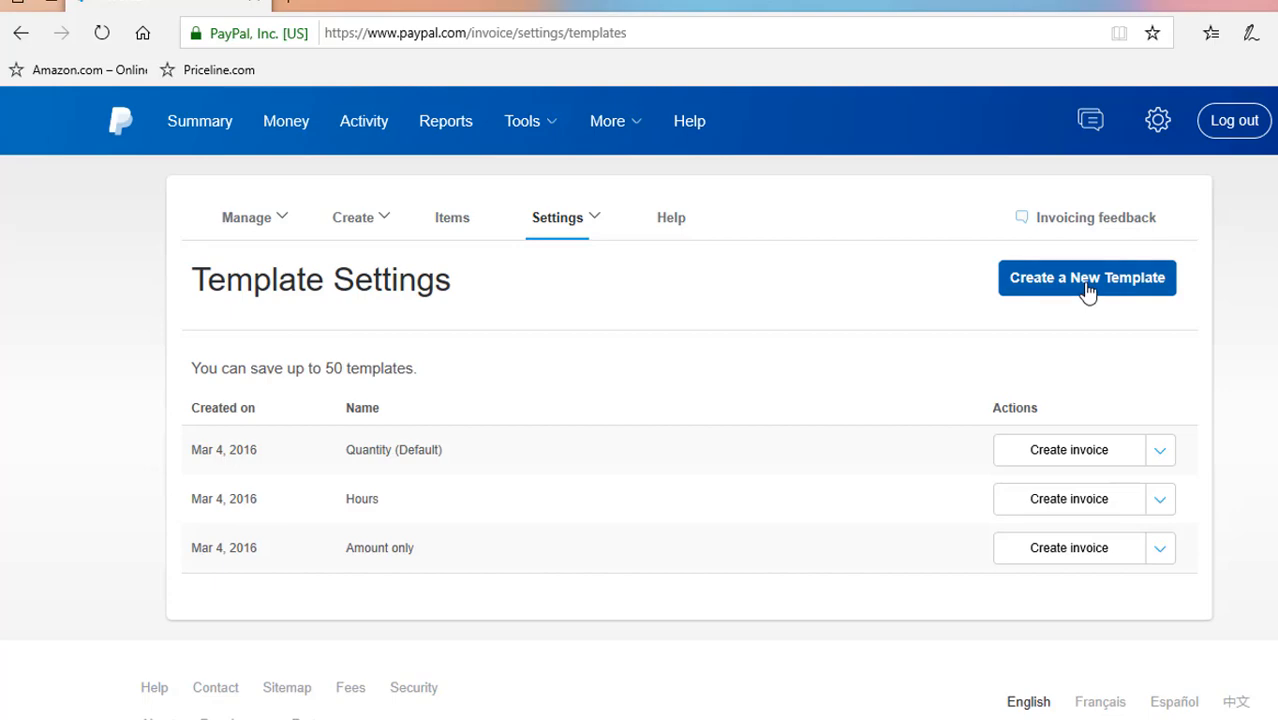
{"action": "left_click", "coordinate": [1087, 290]}
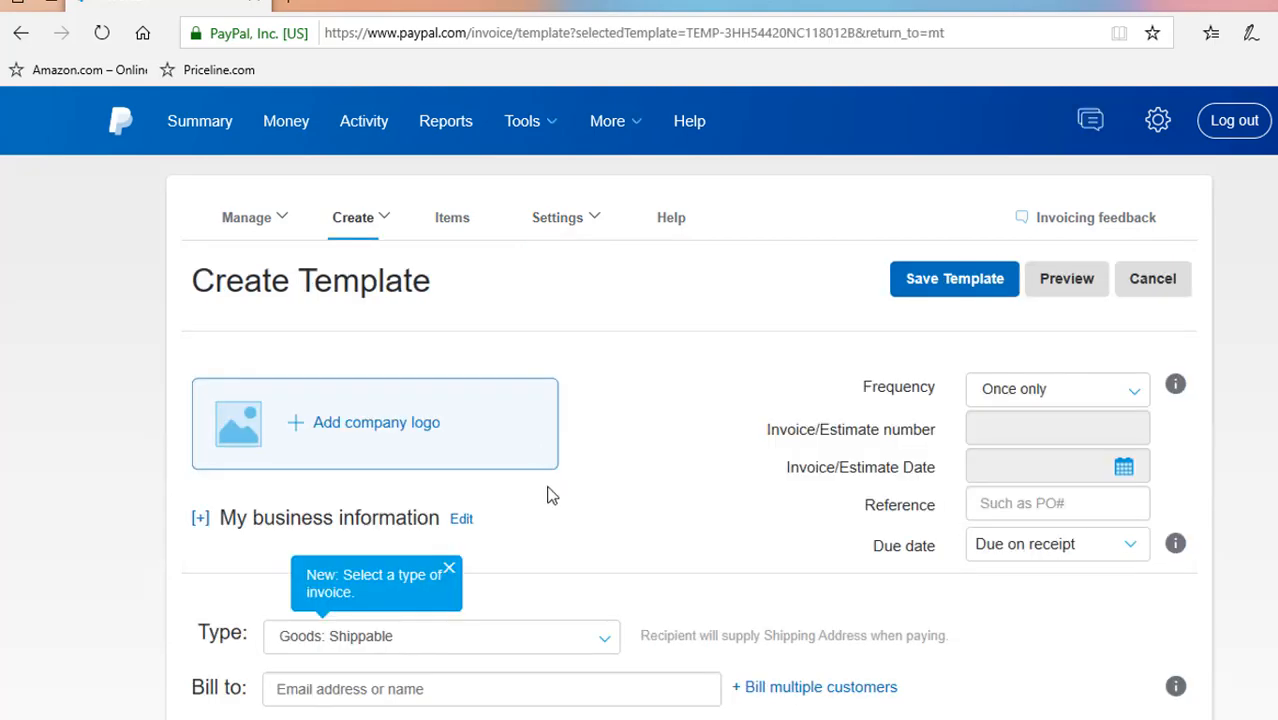
{"action": "left_click", "coordinate": [462, 522]}
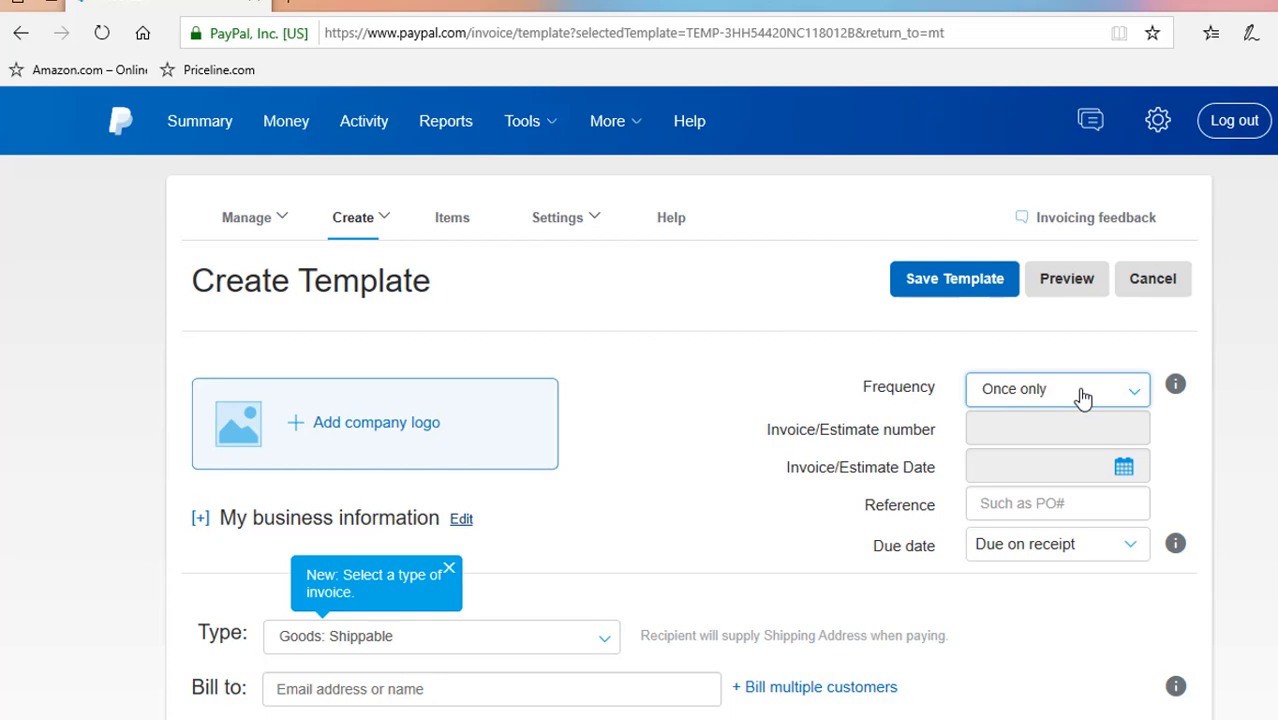
Set the template's due date to "Due on date specified" and its invoice type to Service
{"action": "left_click", "coordinate": [1137, 553]}
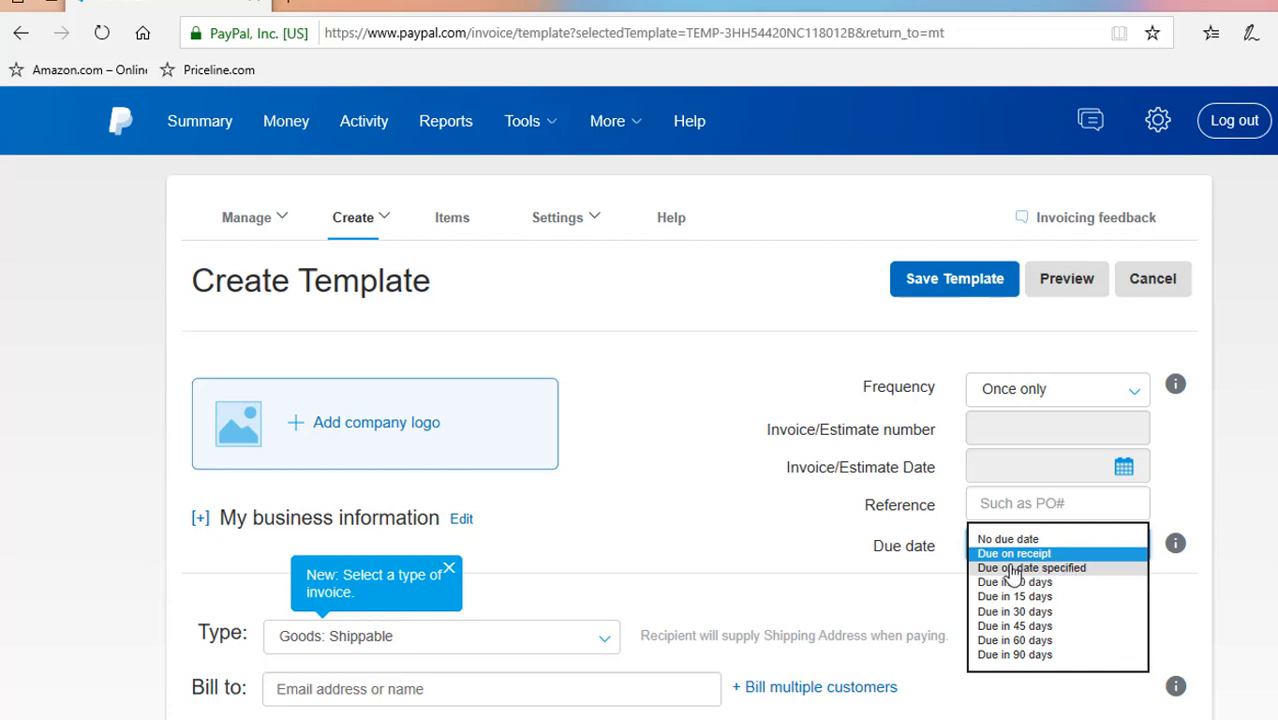
{"action": "left_click", "coordinate": [1068, 568]}
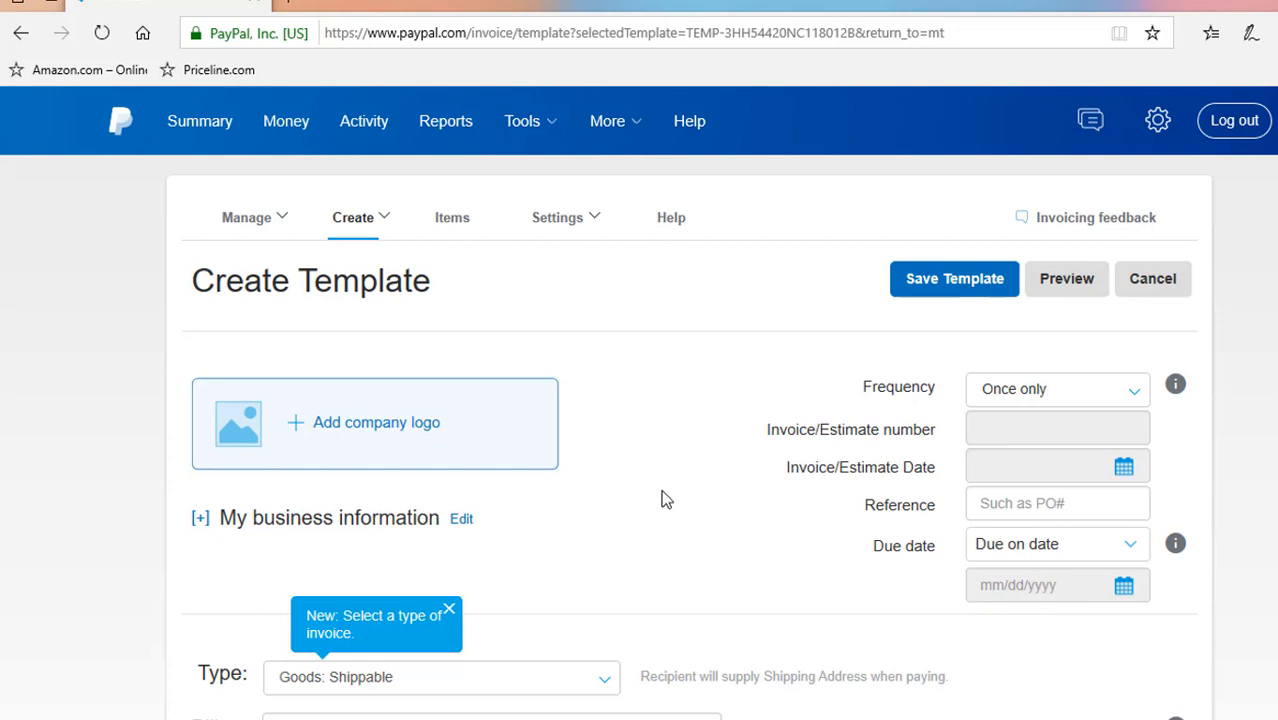
{"action": "scroll", "coordinate": [663, 486], "scroll_direction": "down", "scroll_amount": 3}
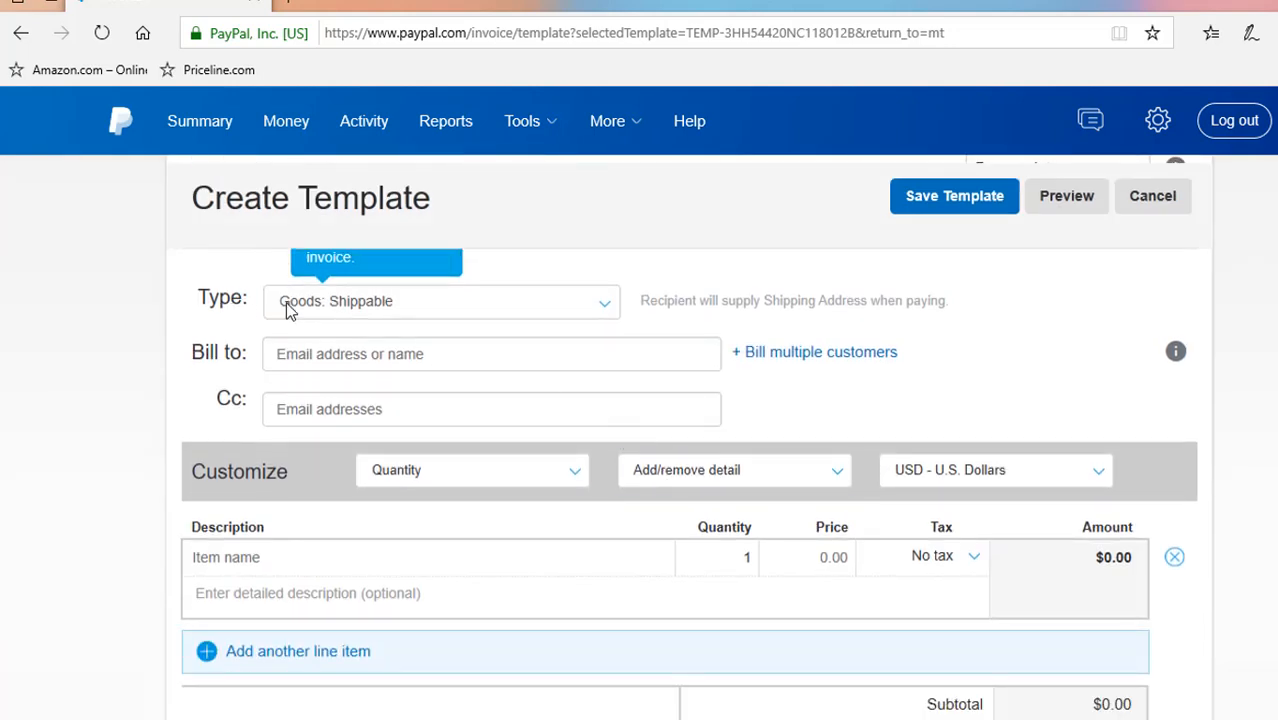
{"action": "left_click", "coordinate": [606, 309]}
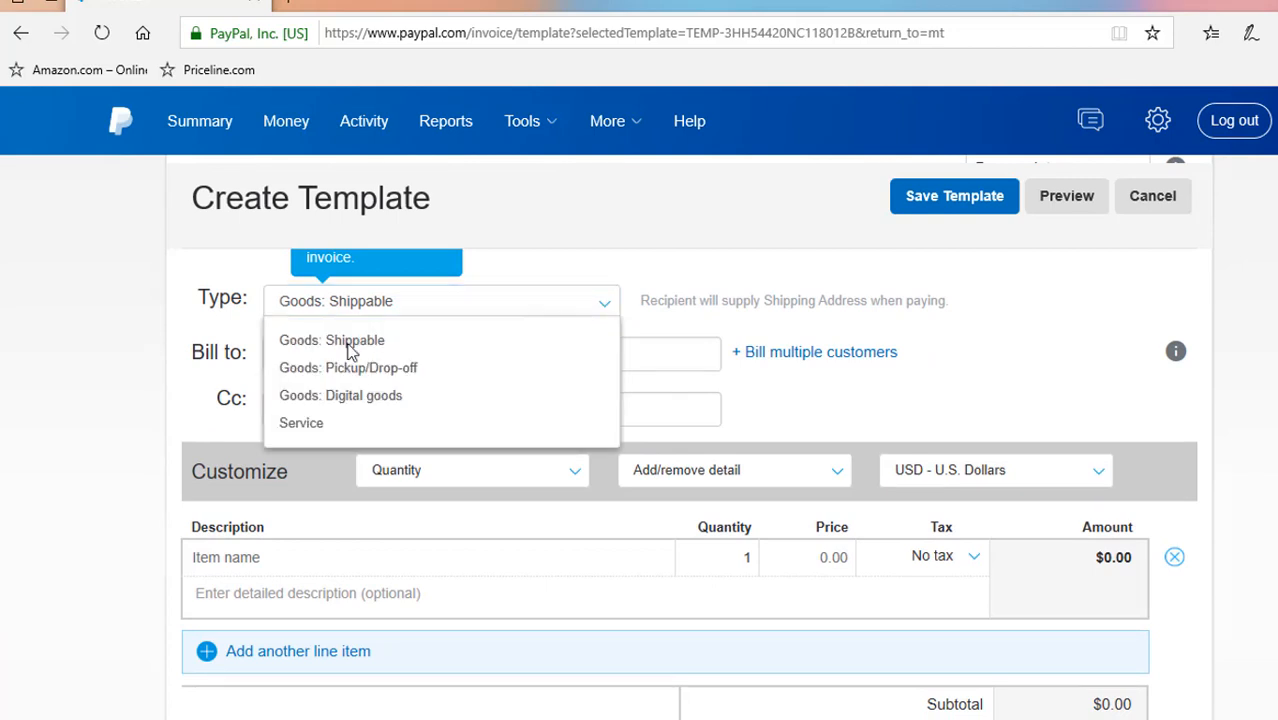
{"action": "left_click", "coordinate": [320, 426]}
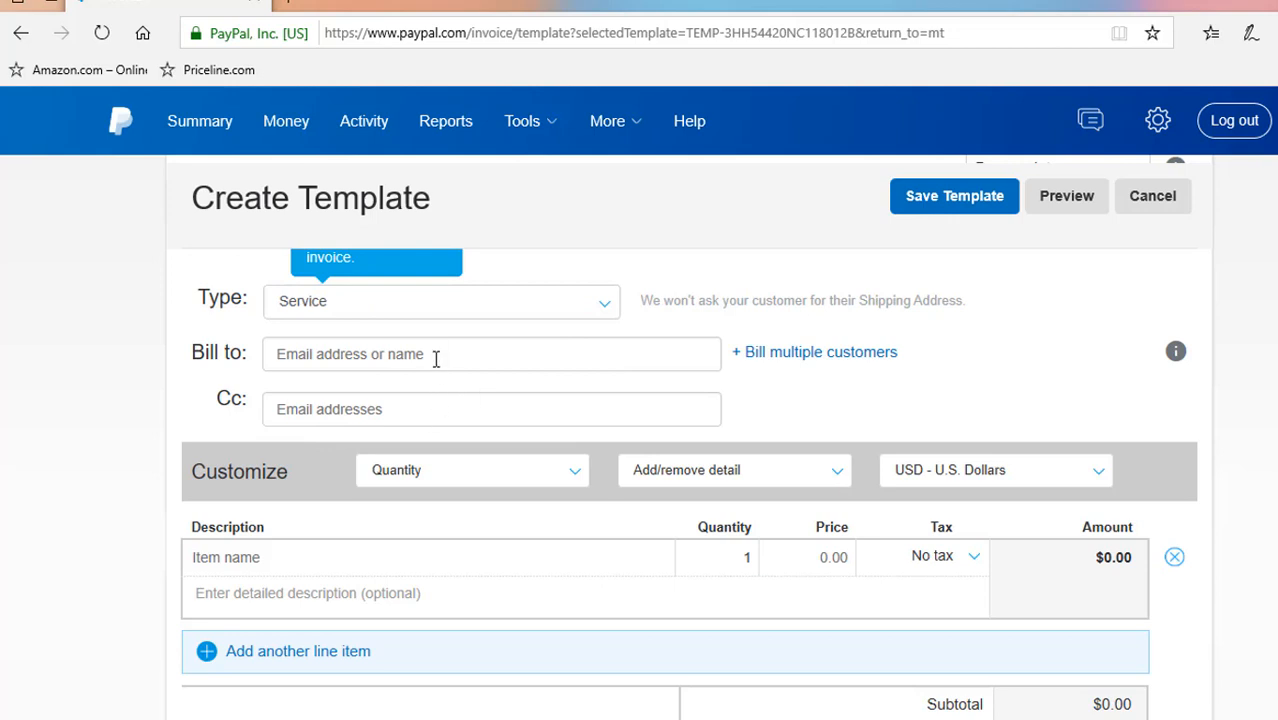
Add the Condo Reservation, Cleaning Fee, Parking Passes and Refundable Deposit saved items as line items
{"action": "scroll", "coordinate": [533, 398], "scroll_direction": "down", "scroll_amount": 1}
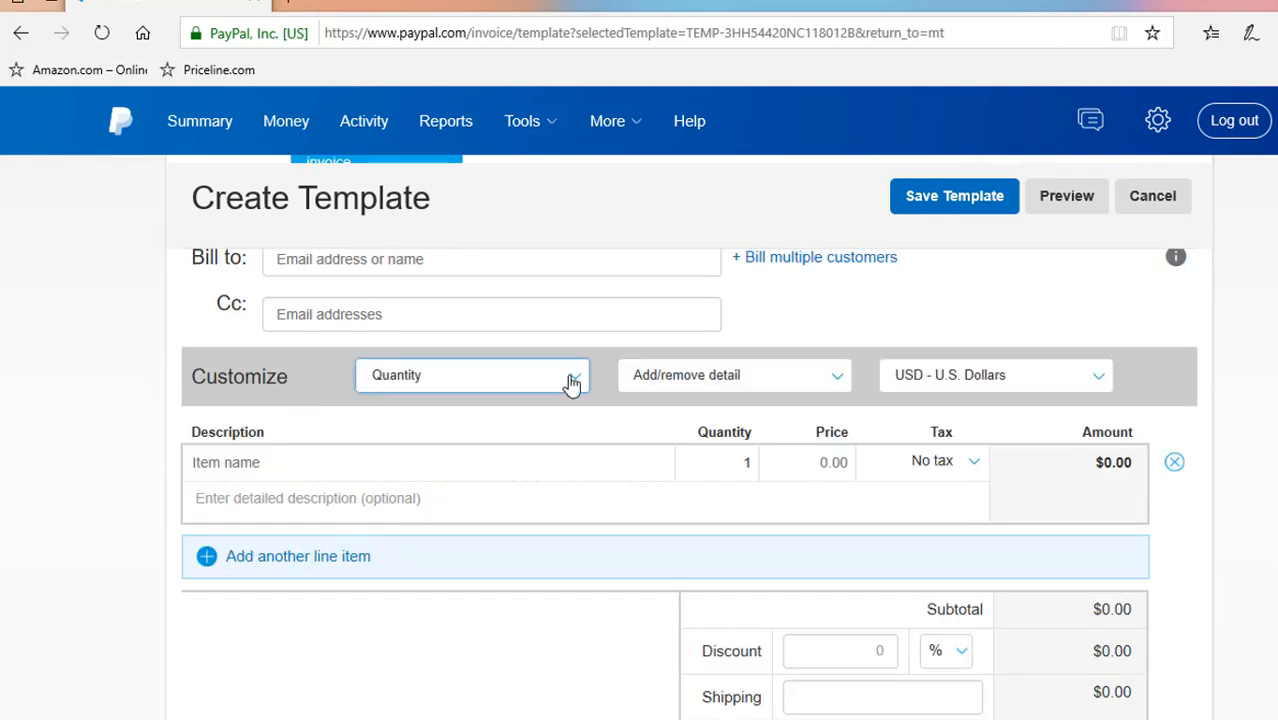
{"action": "left_click", "coordinate": [295, 463]}
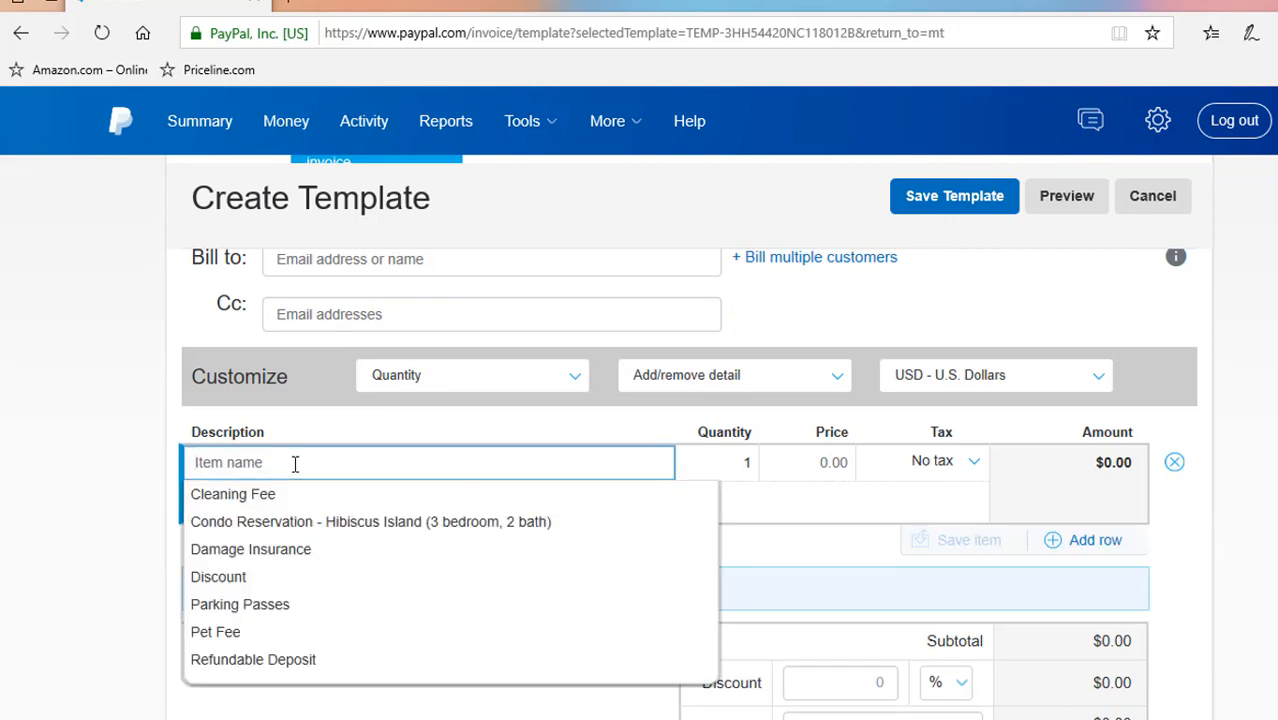
{"action": "left_click", "coordinate": [287, 533]}
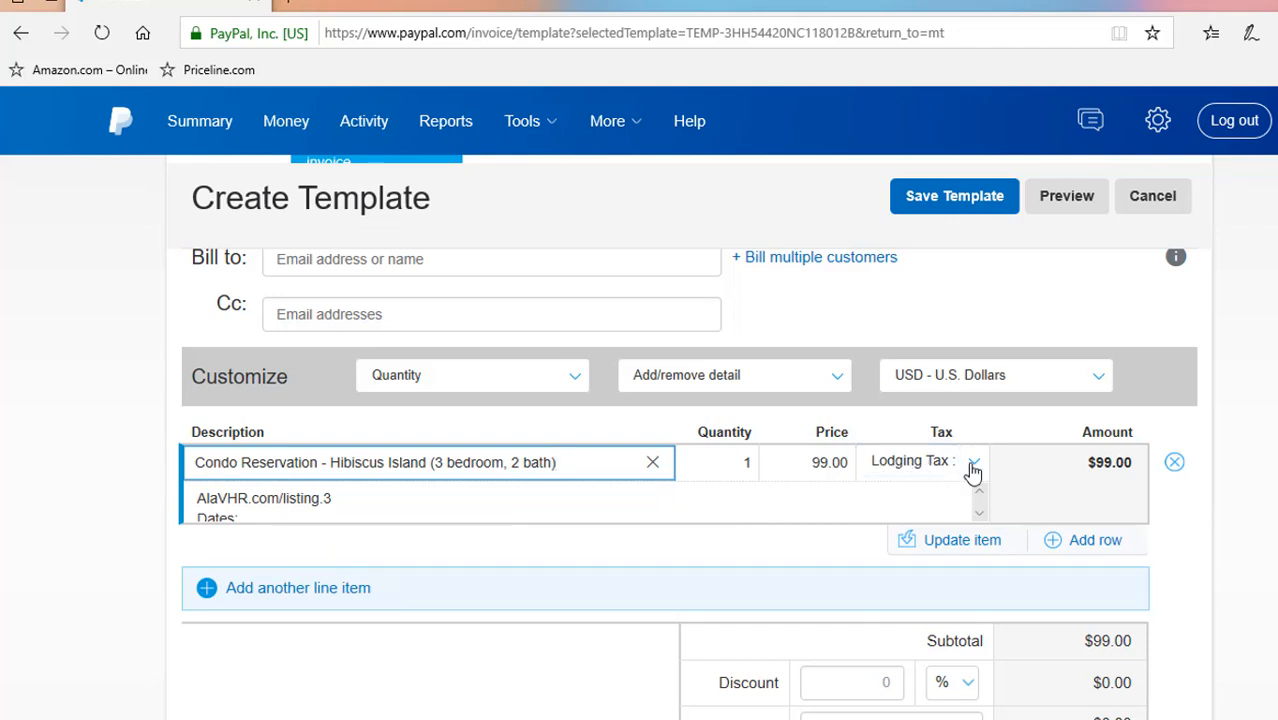
{"action": "left_click", "coordinate": [298, 588]}
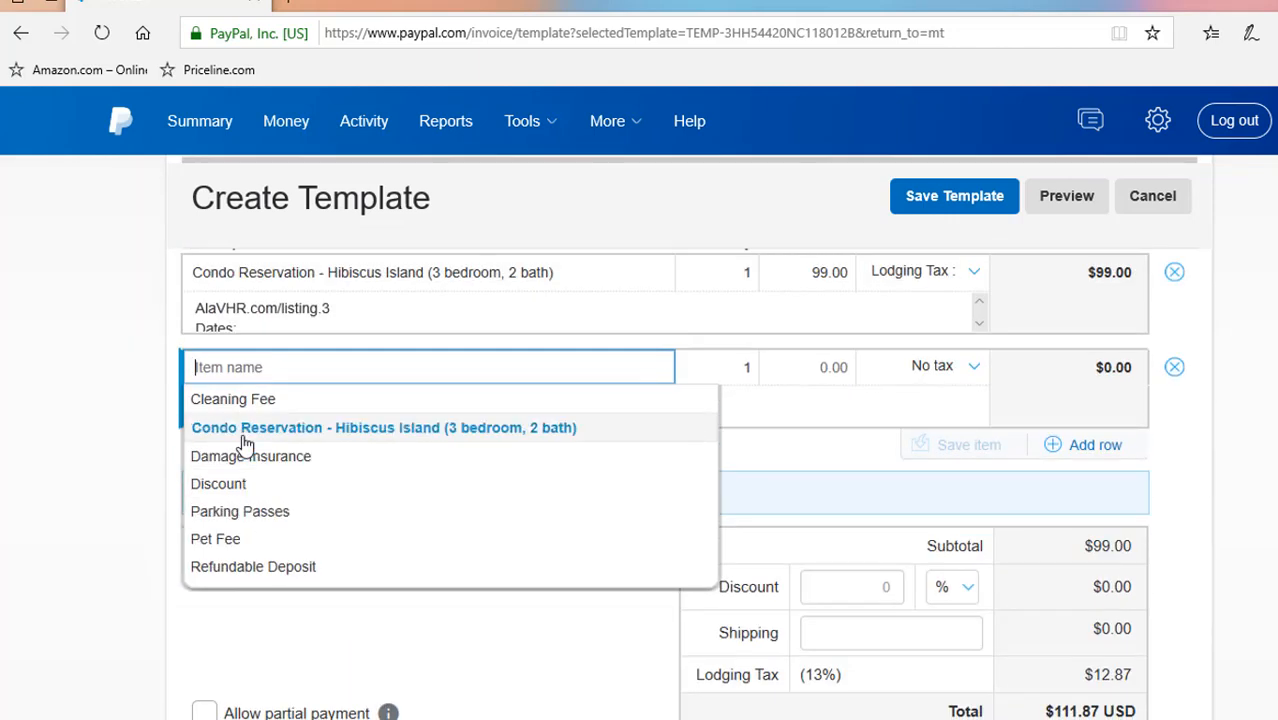
{"action": "left_click", "coordinate": [238, 402]}
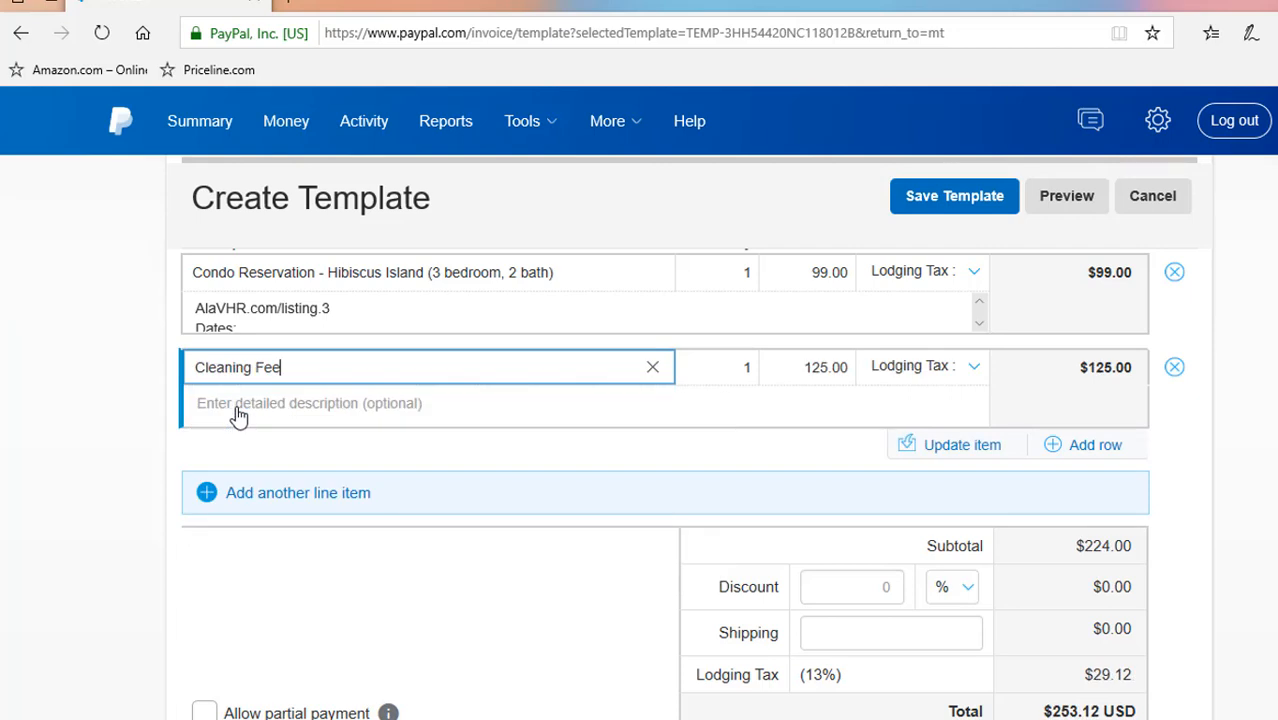
{"action": "left_click", "coordinate": [208, 495]}
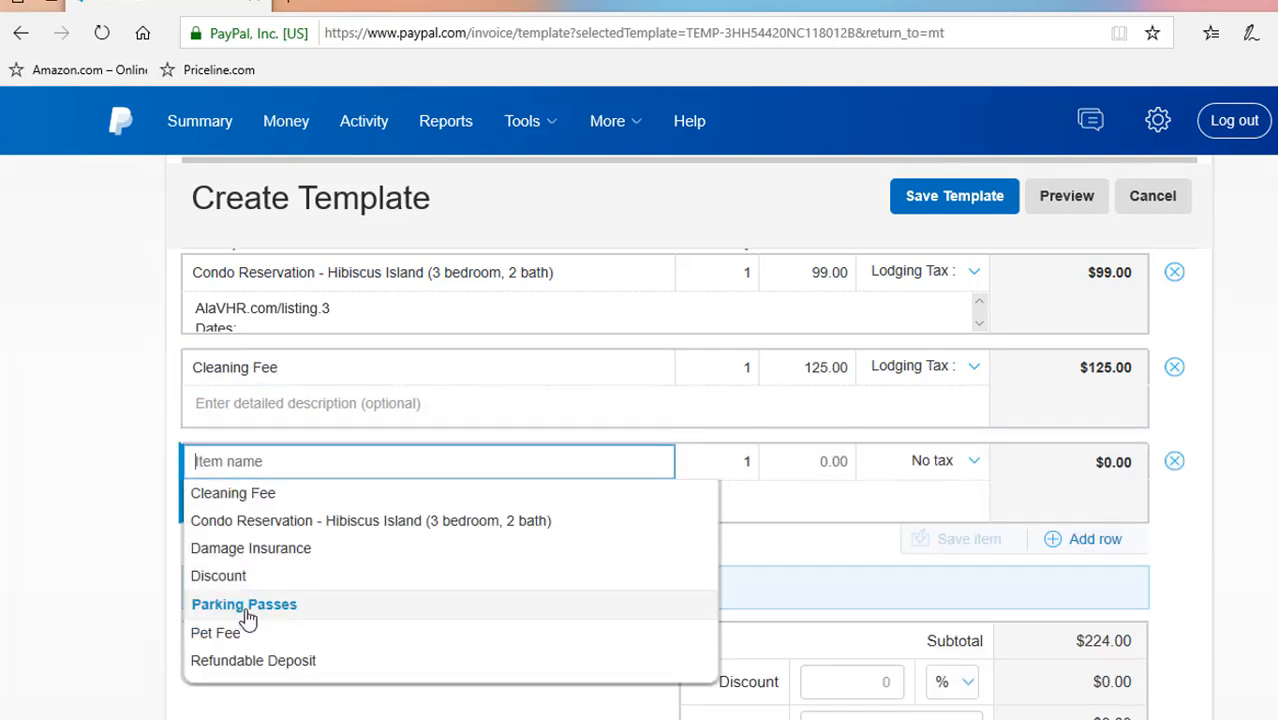
{"action": "left_click", "coordinate": [243, 603]}
{"action": "left_click", "coordinate": [206, 589]}
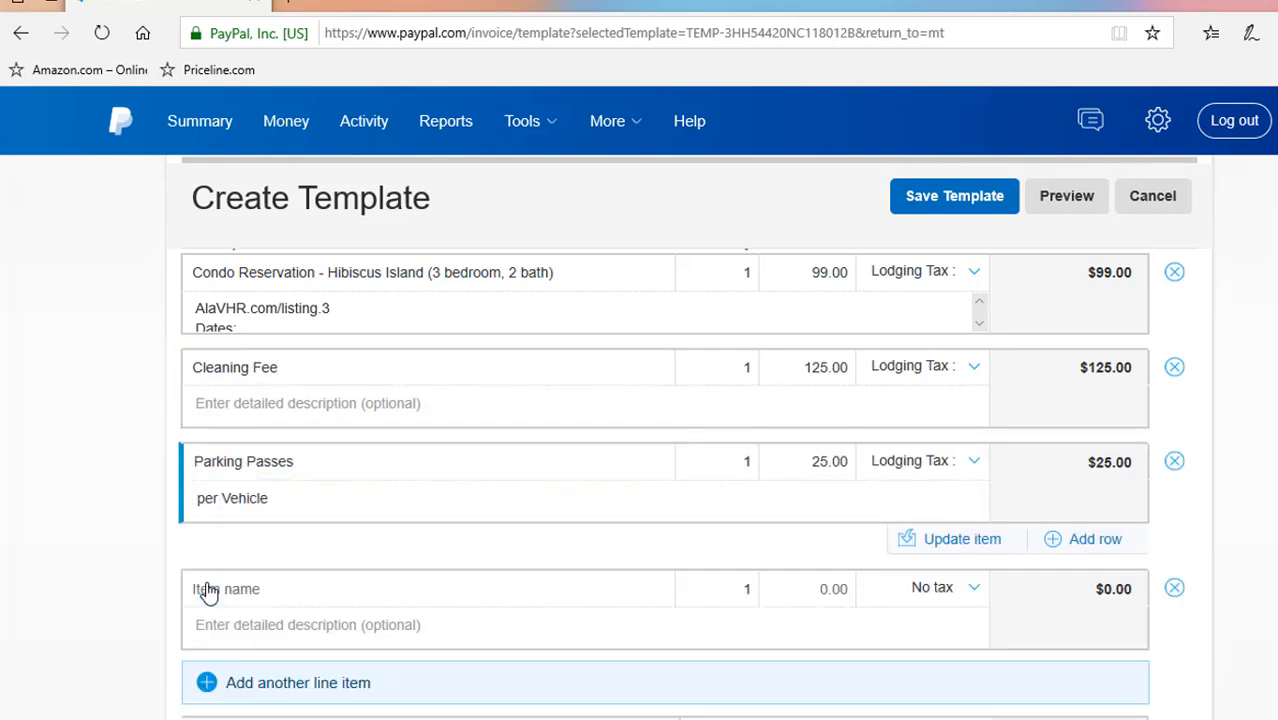
{"action": "left_click", "coordinate": [228, 586]}
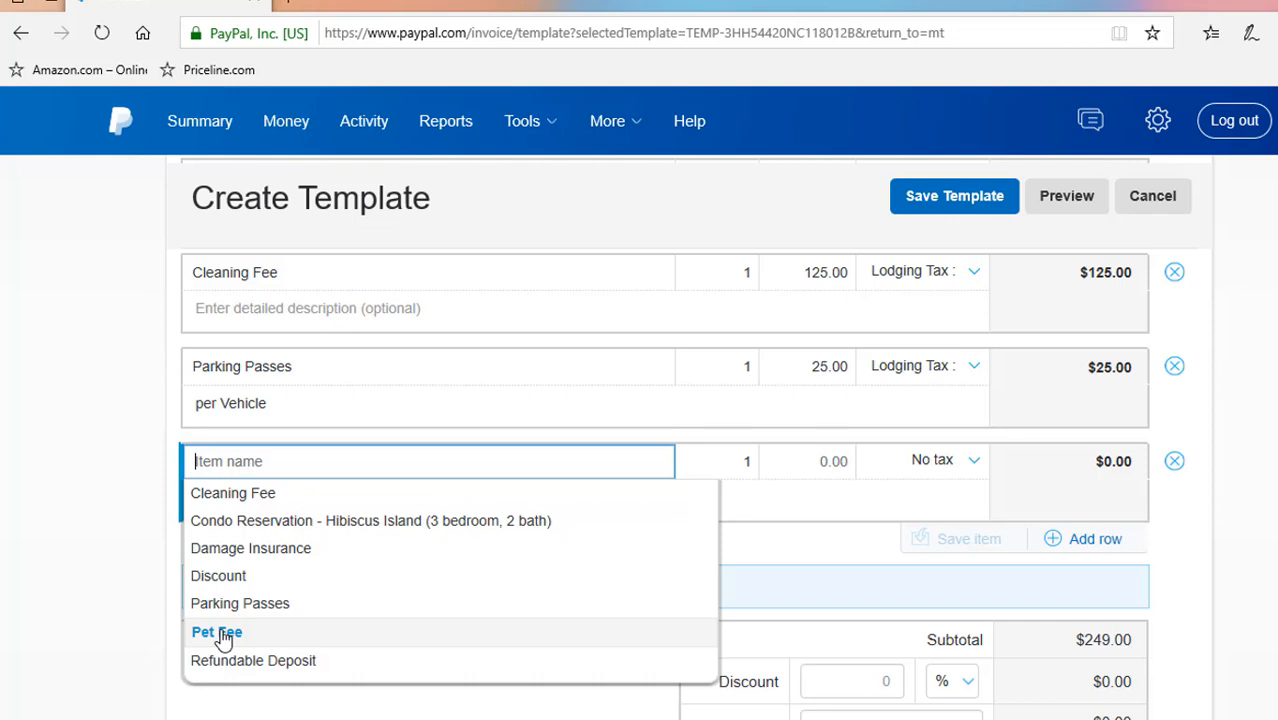
{"action": "left_click", "coordinate": [270, 660]}
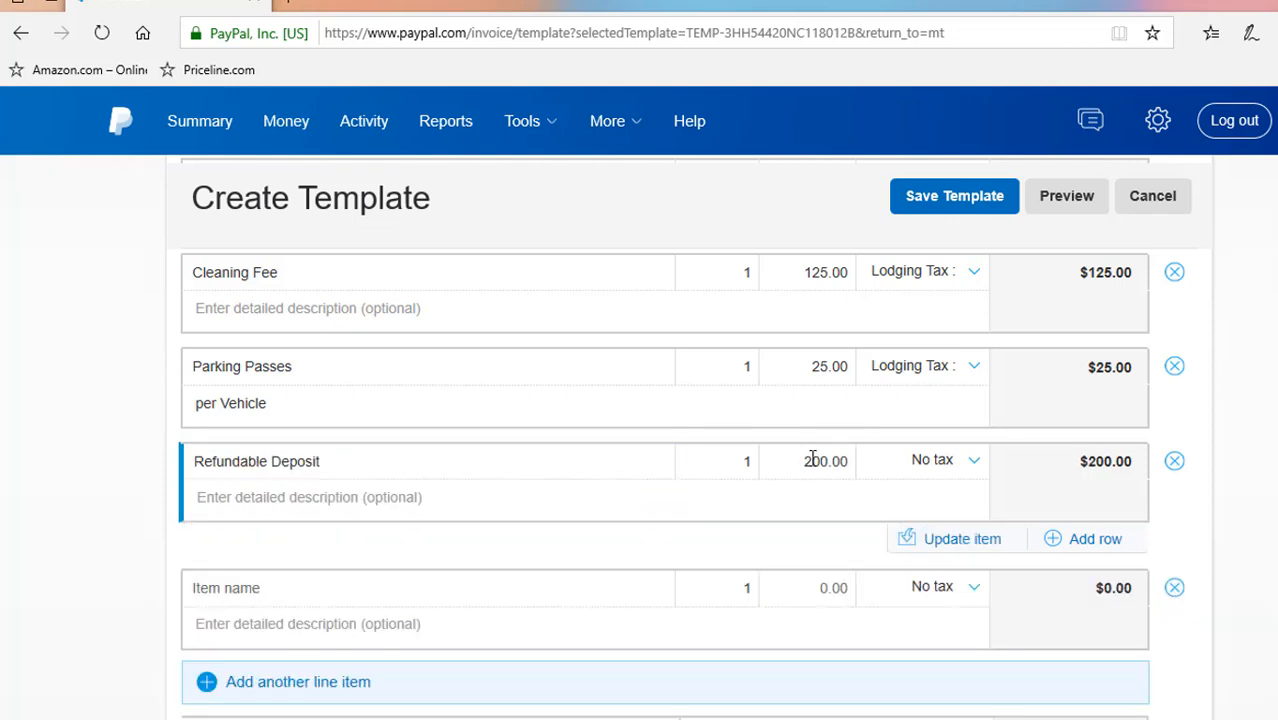
Enable partial payment with a minimum amount due of 200.00 USD
{"action": "scroll", "coordinate": [950, 465], "scroll_direction": "down", "scroll_amount": 1}
{"action": "scroll", "coordinate": [1255, 414], "scroll_direction": "up", "scroll_amount": 3}
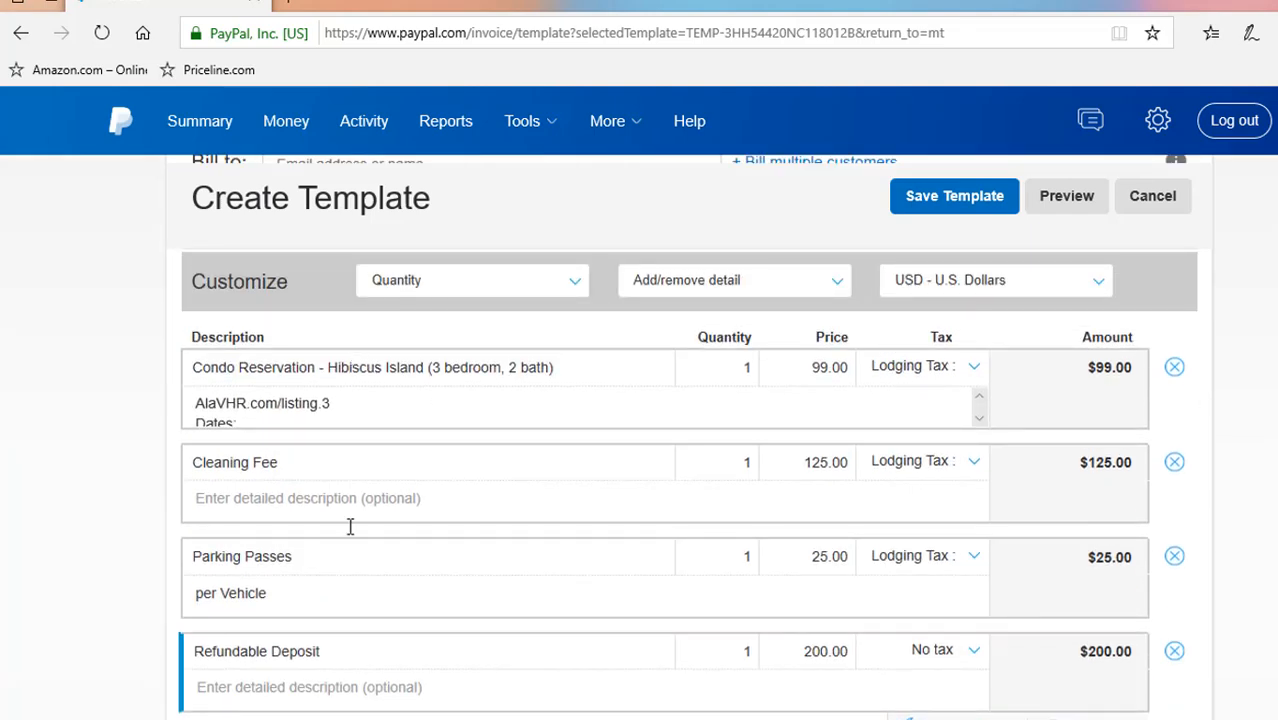
{"action": "scroll", "coordinate": [342, 549], "scroll_direction": "down", "scroll_amount": 2}
{"action": "scroll", "coordinate": [366, 538], "scroll_direction": "down", "scroll_amount": 5}
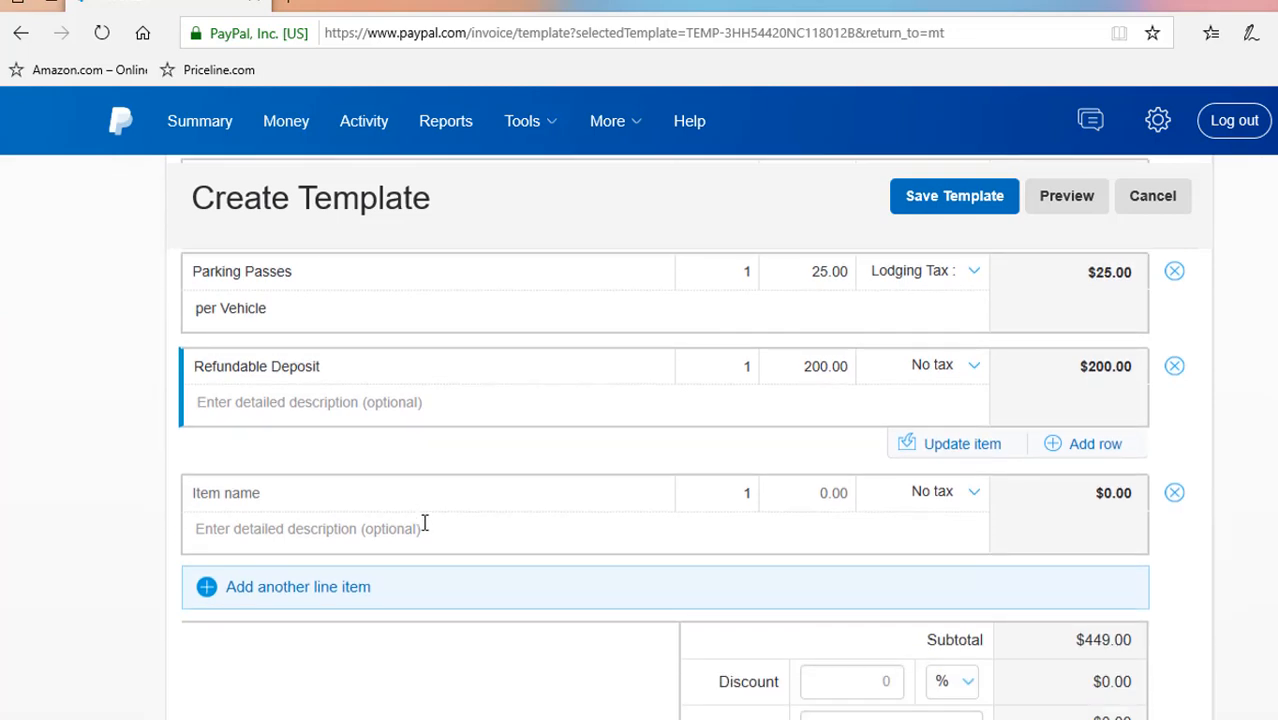
{"action": "scroll", "coordinate": [446, 360], "scroll_direction": "down", "scroll_amount": 1}
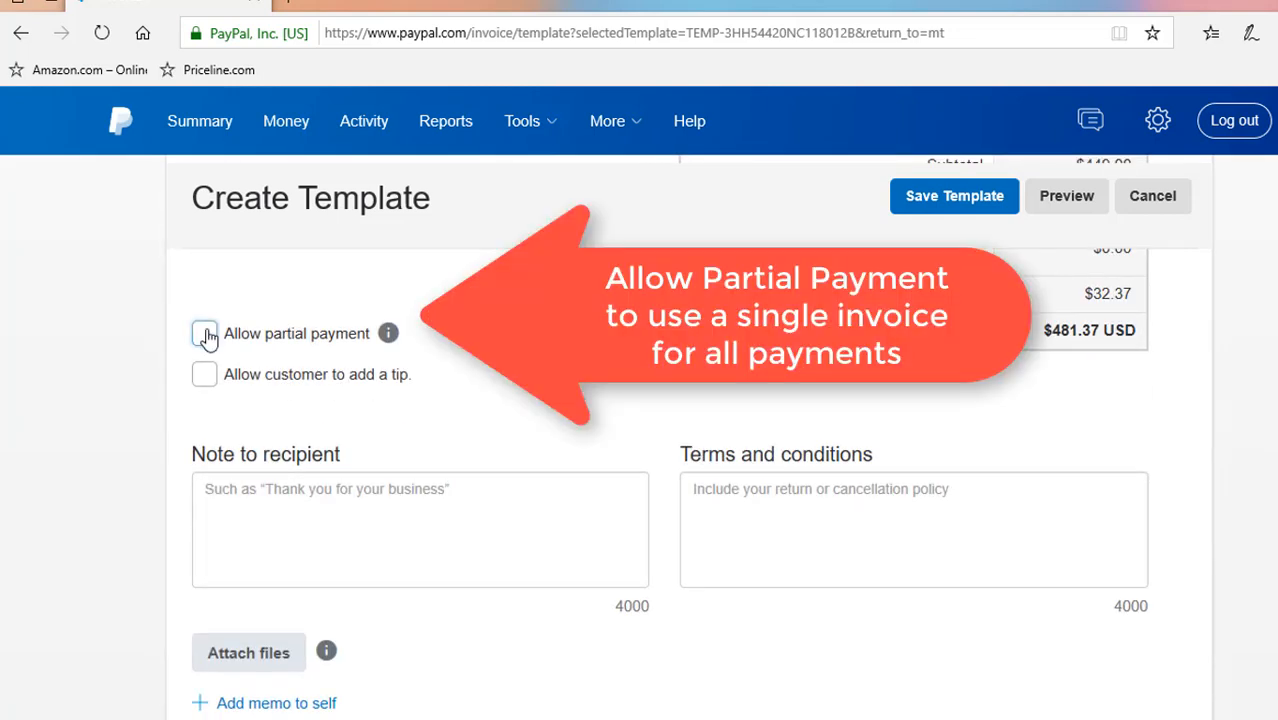
{"action": "left_click", "coordinate": [340, 343]}
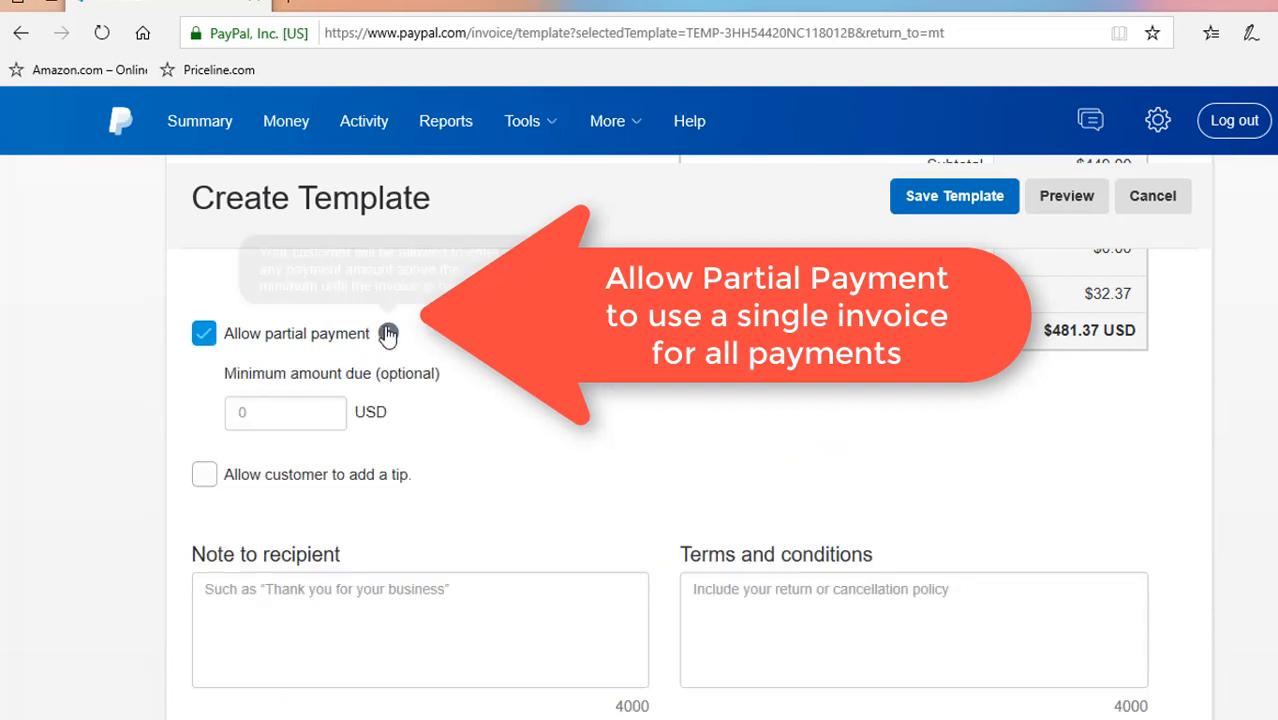
{"action": "left_click", "coordinate": [271, 413]}
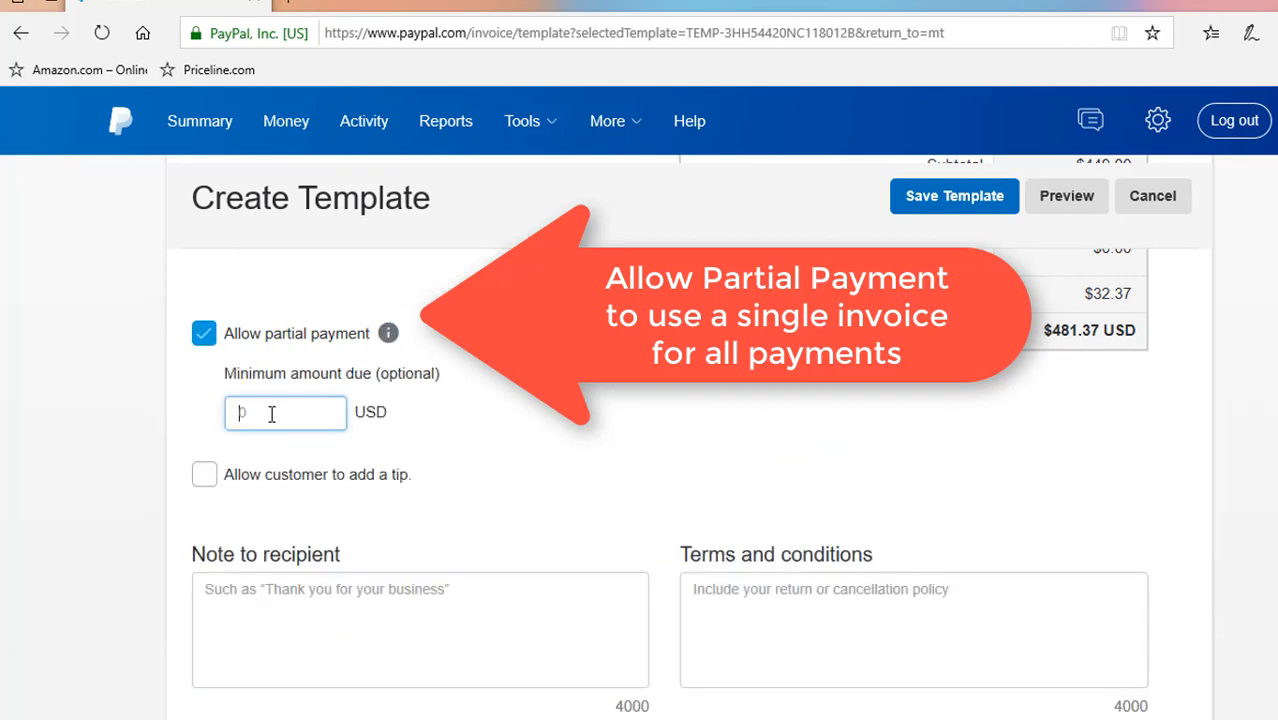
{"action": "type", "text": "200.00"}
{"action": "left_click", "coordinate": [540, 420]}
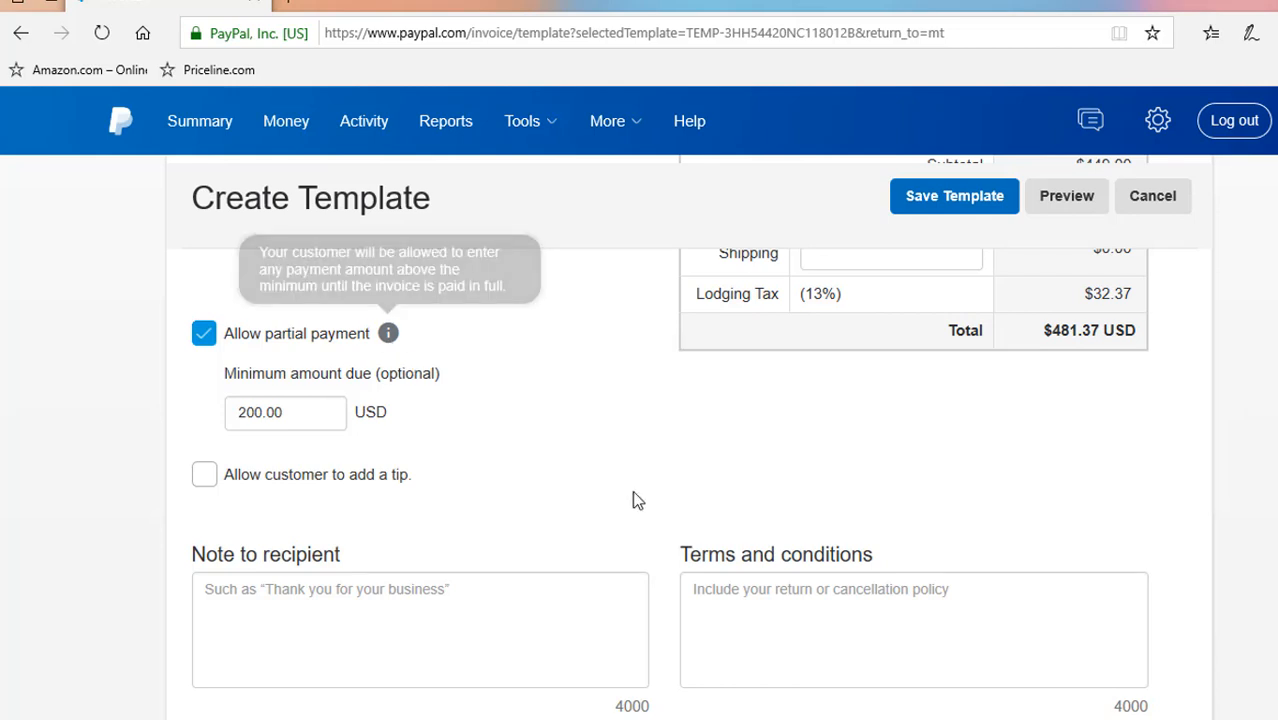
Write a thank-you note to the recipient and terms covering the $200 reservation deposit and refund policy
{"action": "left_click", "coordinate": [702, 593]}
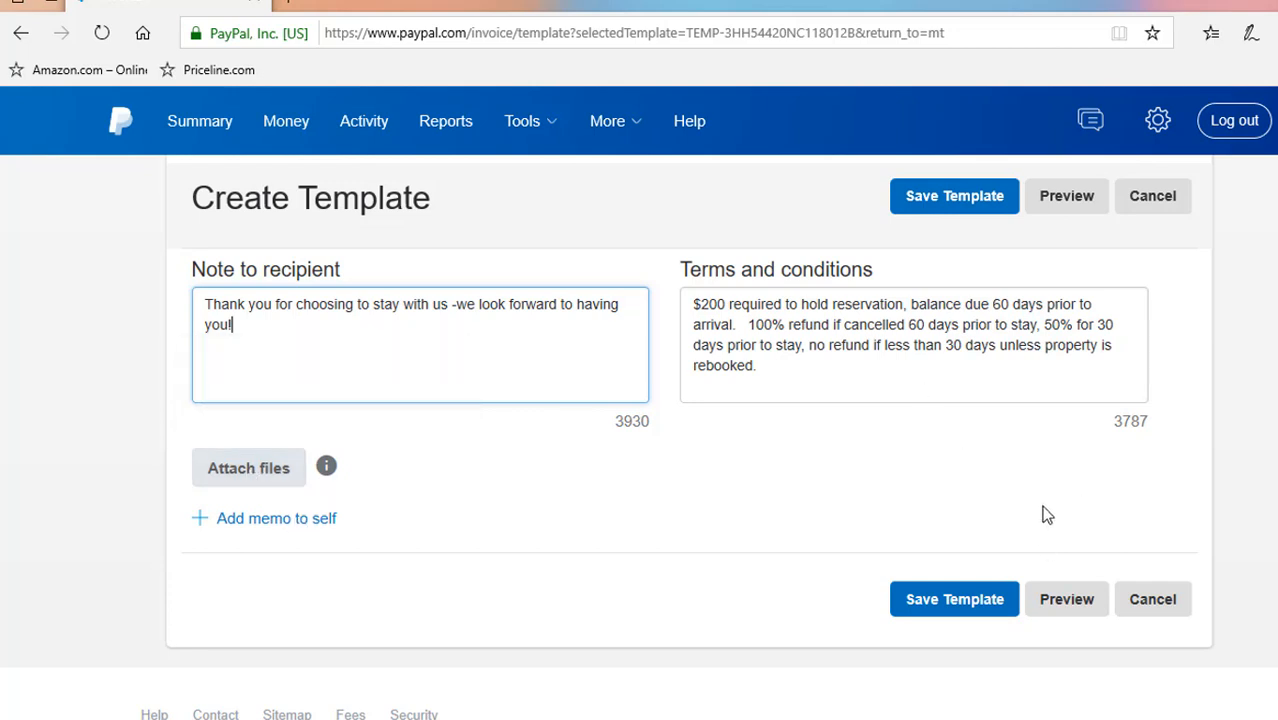
Preview the template, then save it as the default template named "Reservation Template"
{"action": "left_click", "coordinate": [1064, 197]}
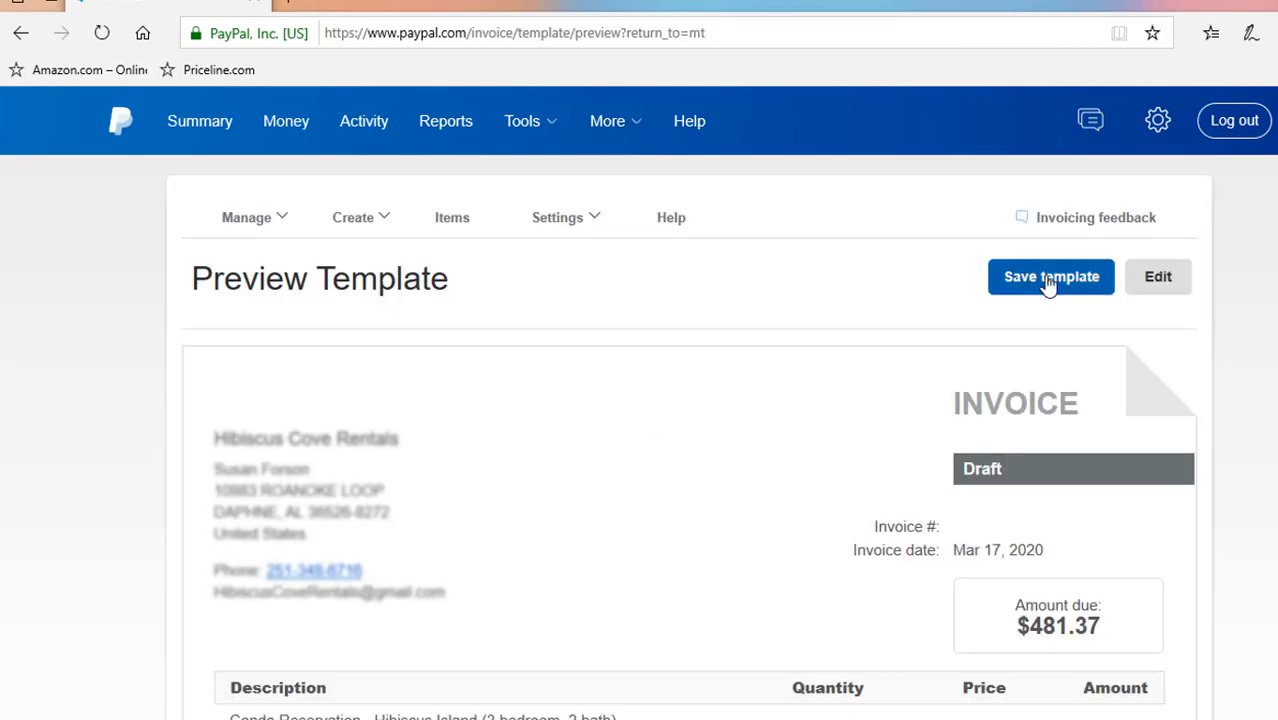
{"action": "left_click", "coordinate": [1160, 285]}
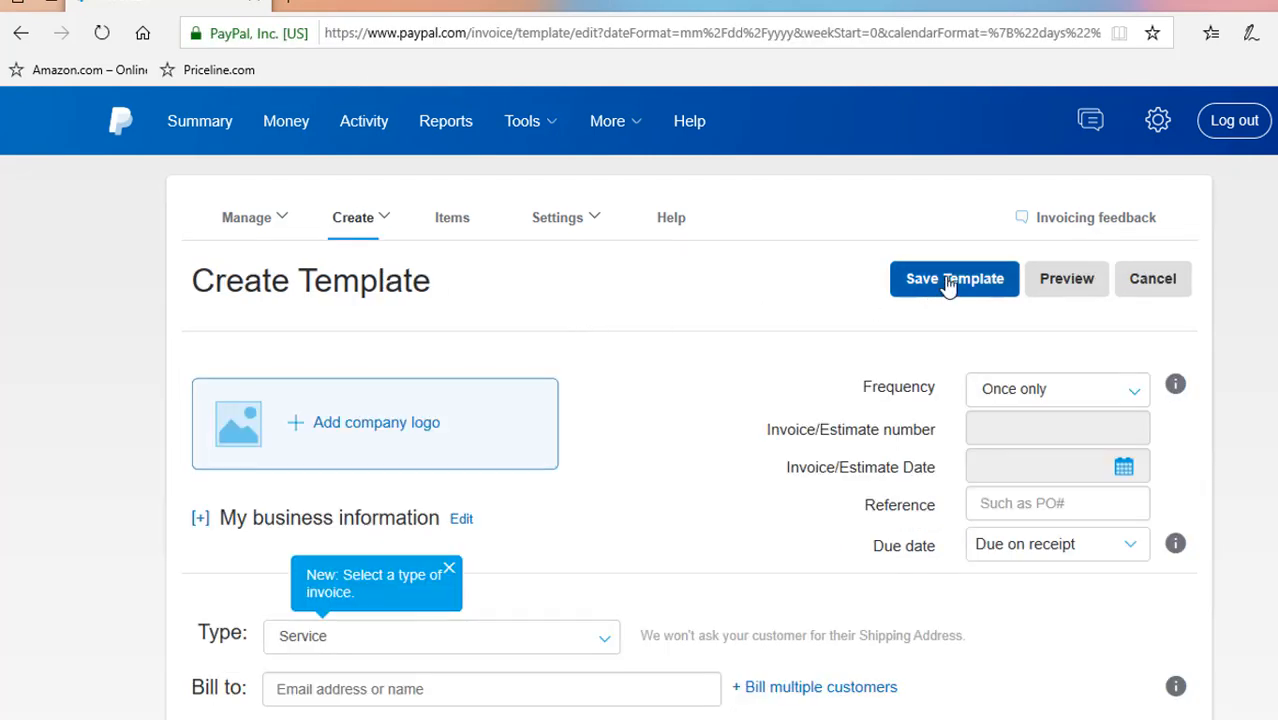
{"action": "left_click", "coordinate": [950, 285]}
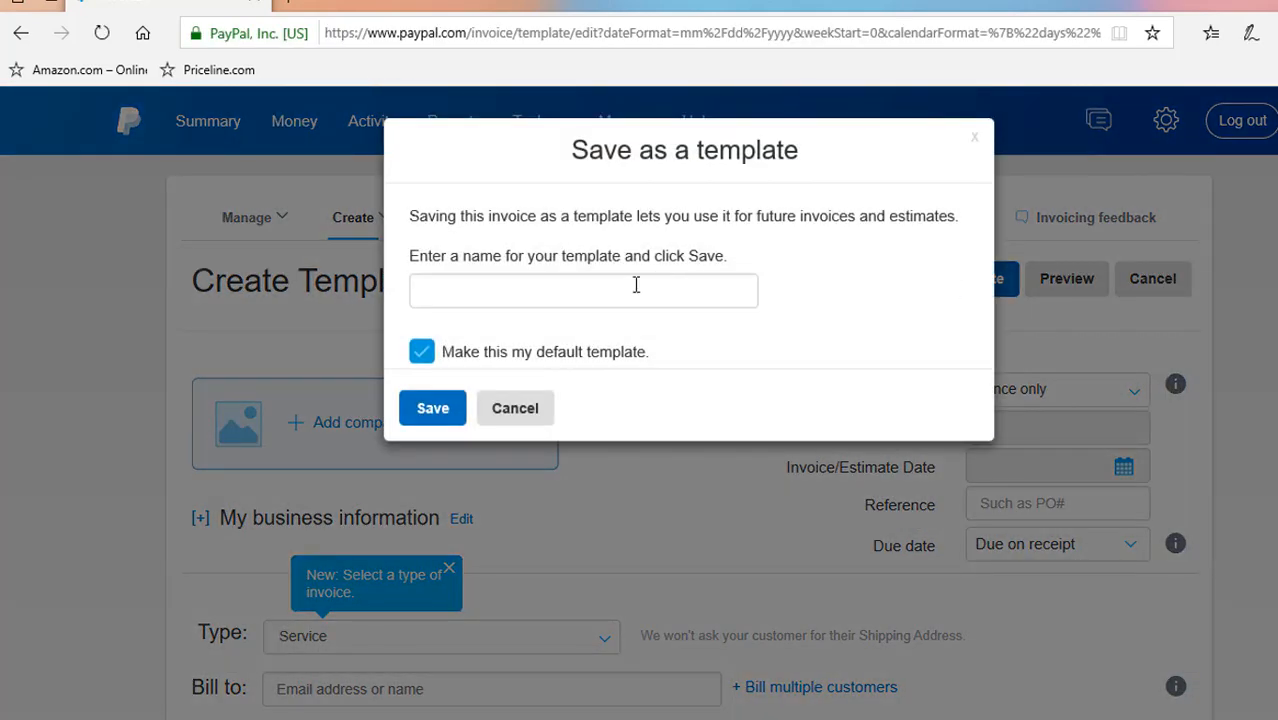
{"action": "left_click", "coordinate": [636, 285]}
{"action": "type", "text": "Reservation Template"}
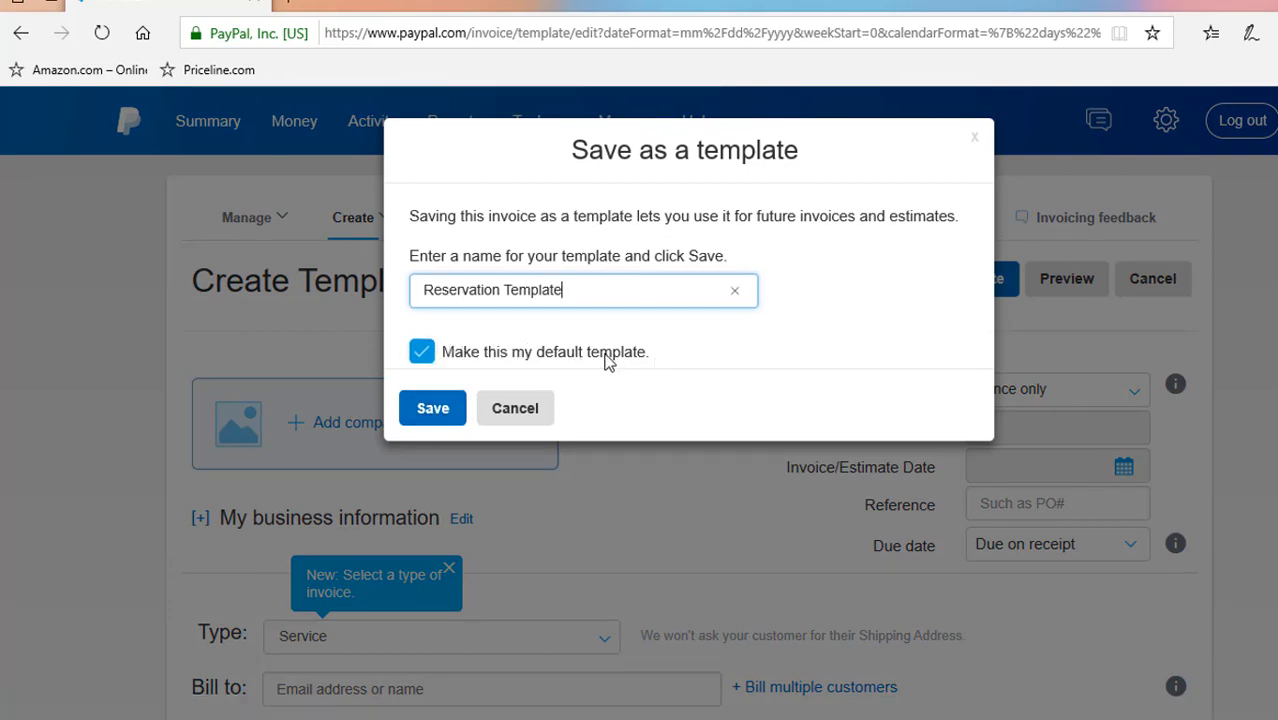
{"action": "left_click", "coordinate": [429, 410]}
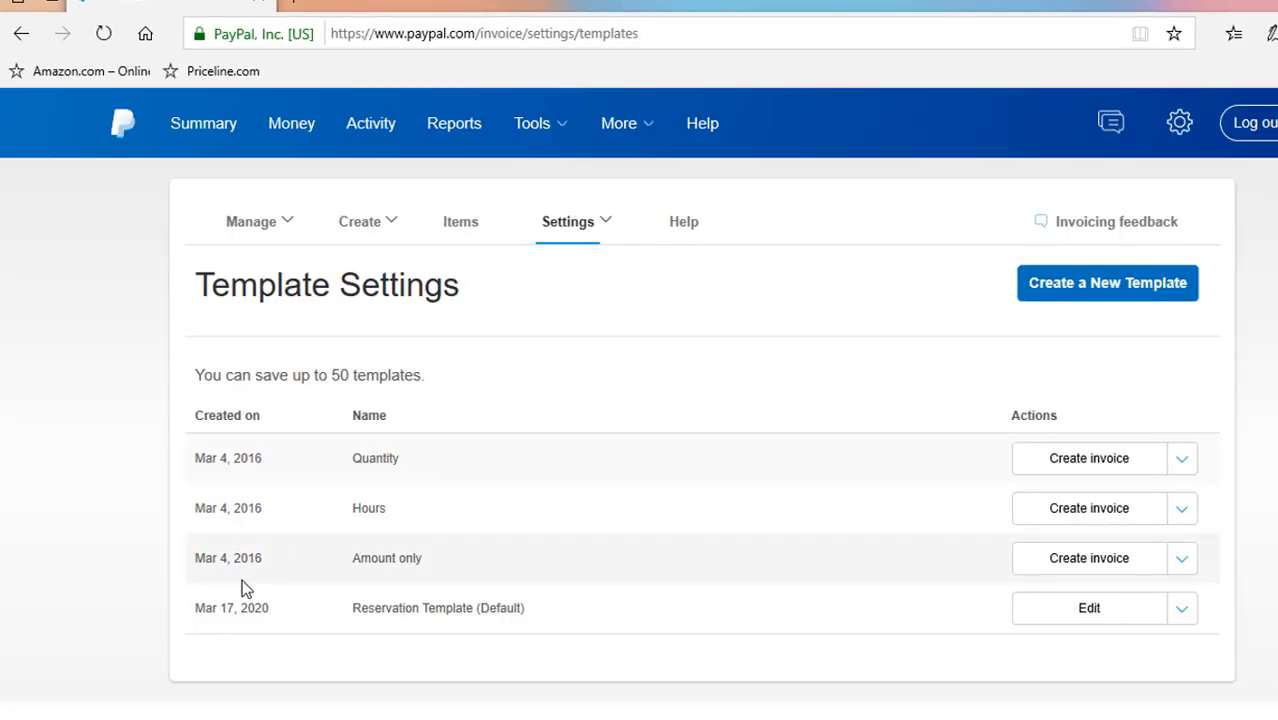
Reopen the Reservation Template for editing from the templates list
{"action": "left_click", "coordinate": [579, 226]}
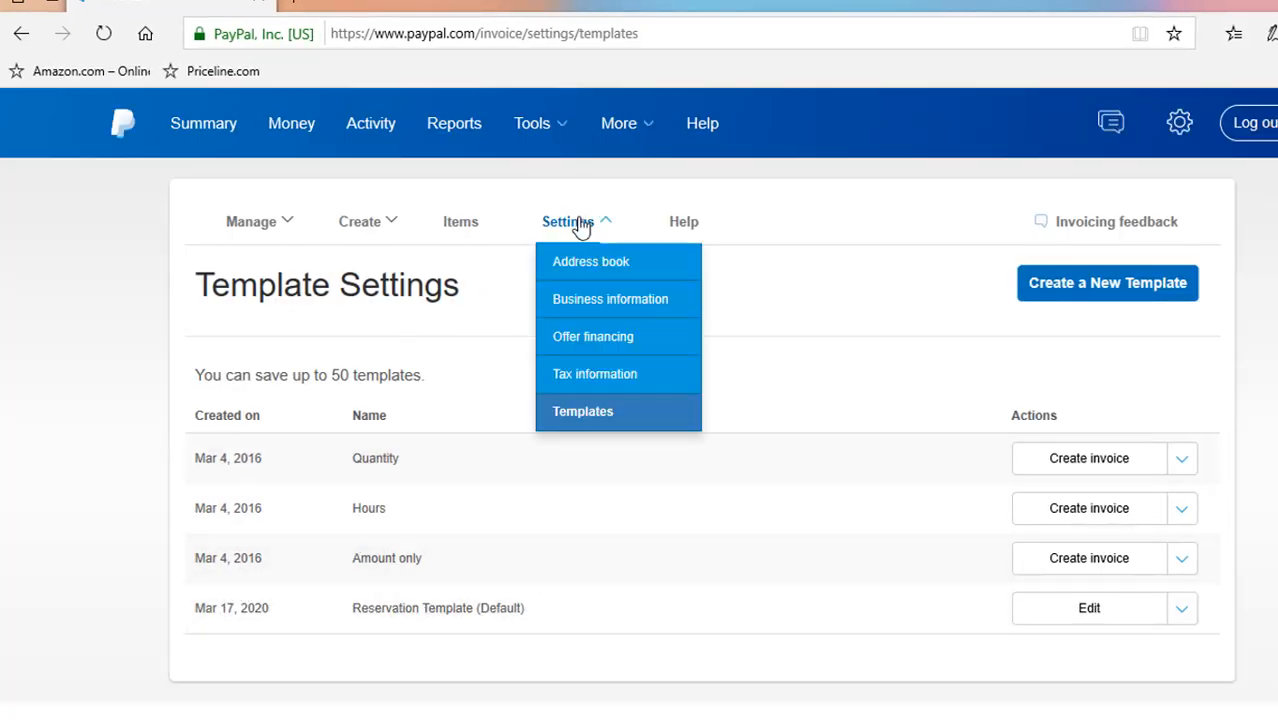
{"action": "left_click", "coordinate": [588, 413]}
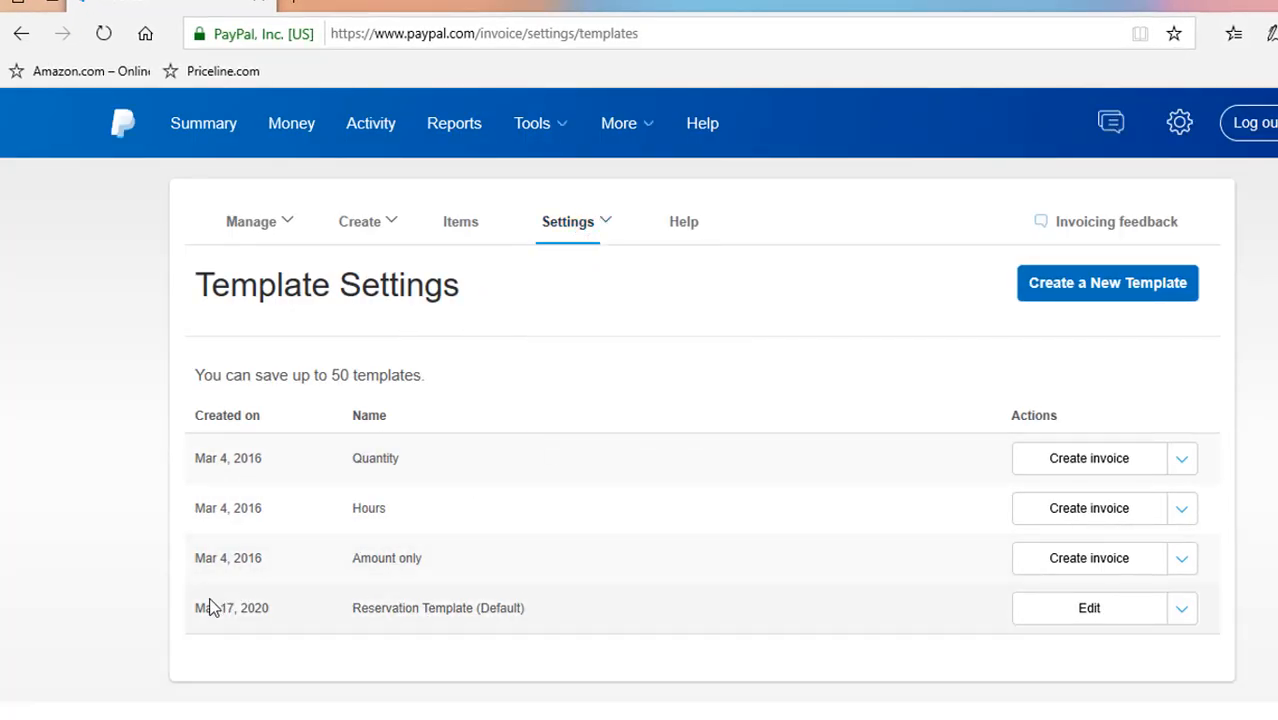
{"action": "left_click", "coordinate": [1090, 610]}
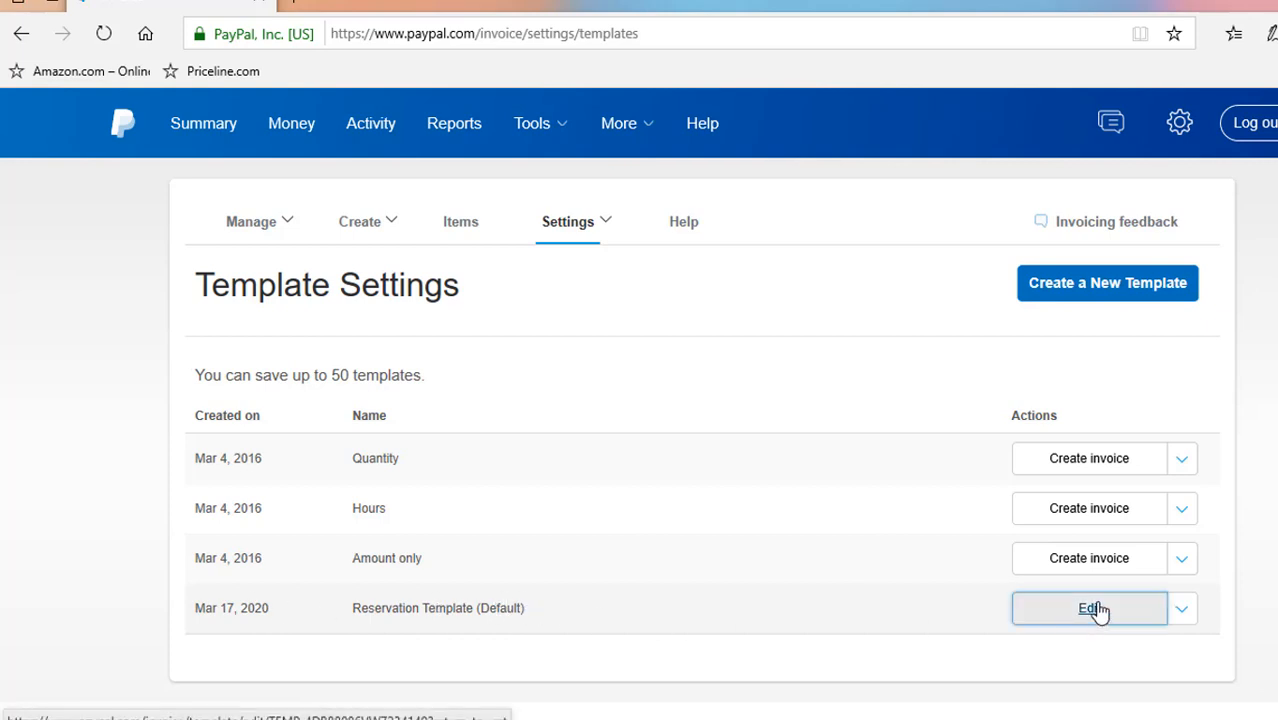